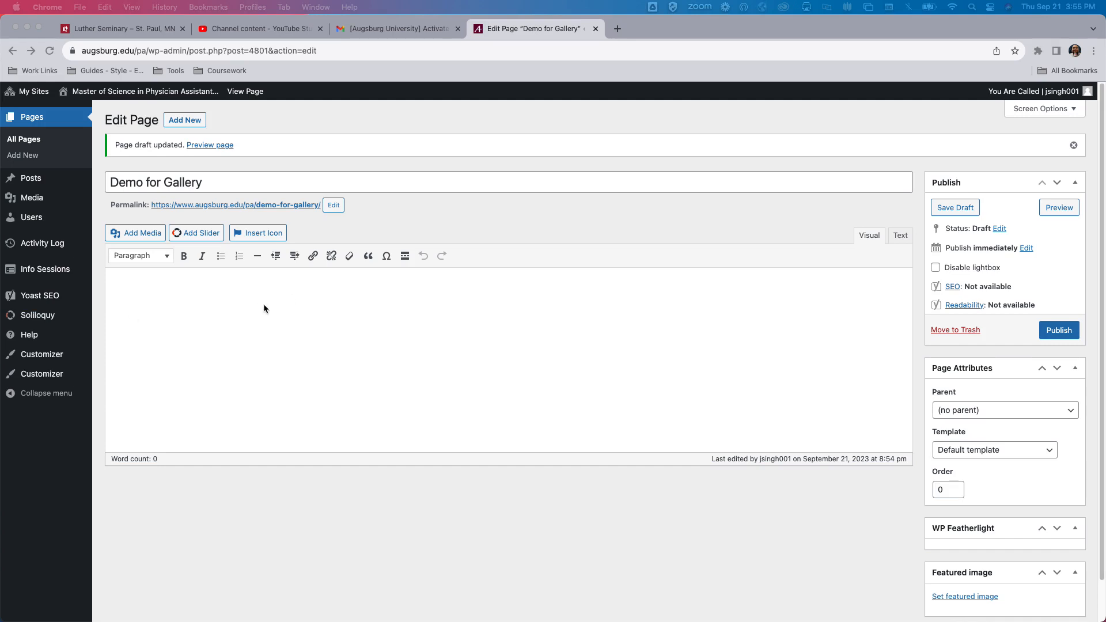
Create a new Soliloquy slider titled "Demo Slider for Demo Page".
{"action": "left_click", "coordinate": [203, 324]}
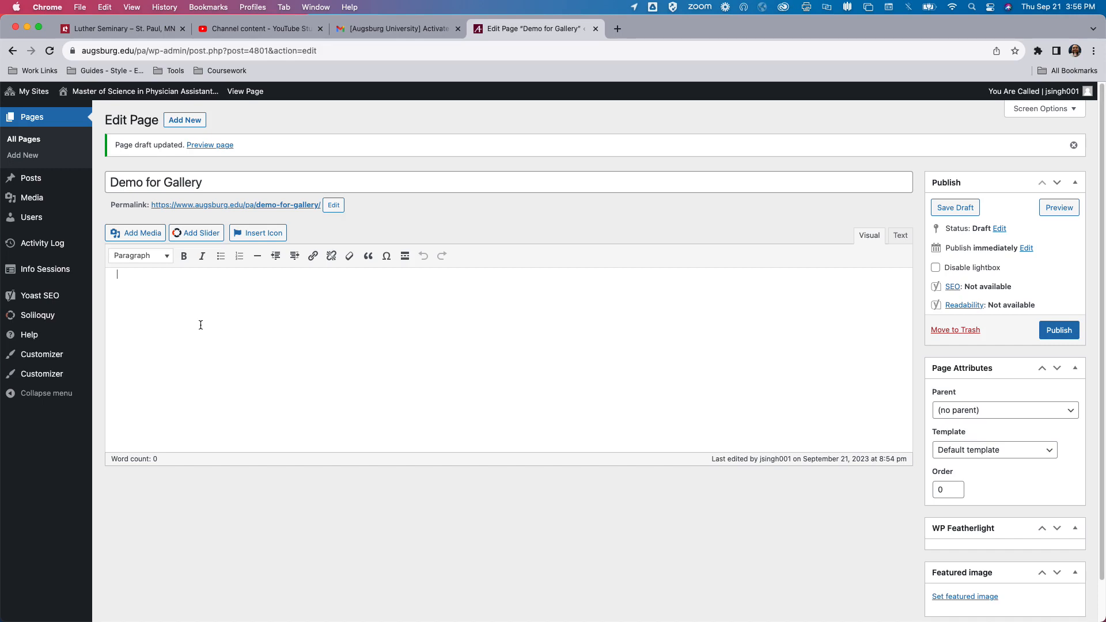
{"action": "mouse_move", "coordinate": [33, 319]}
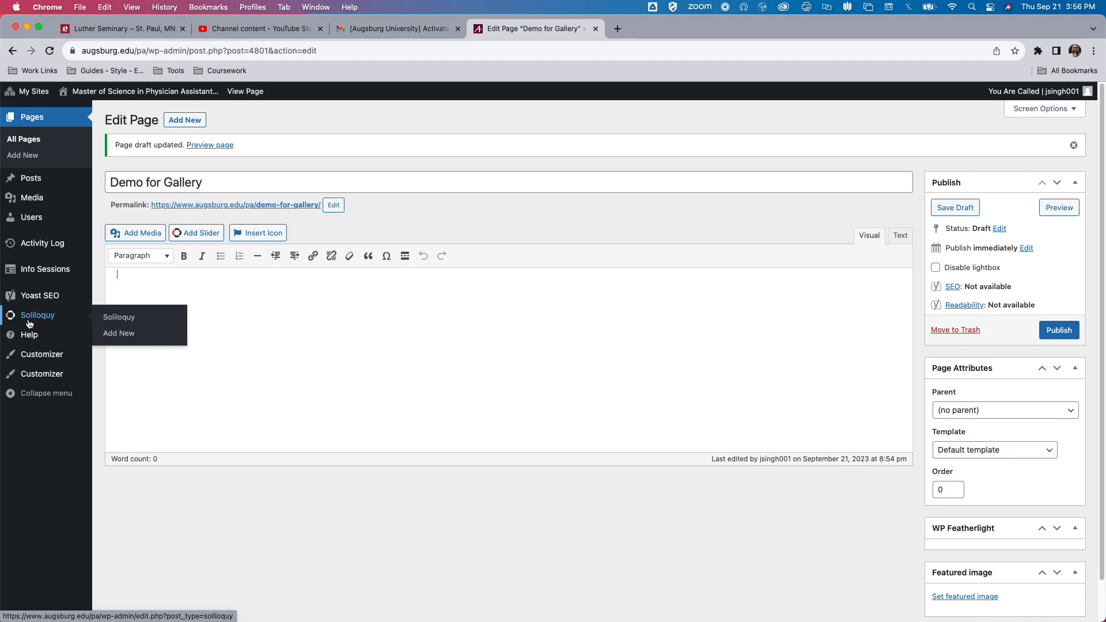
{"action": "left_click", "coordinate": [29, 320]}
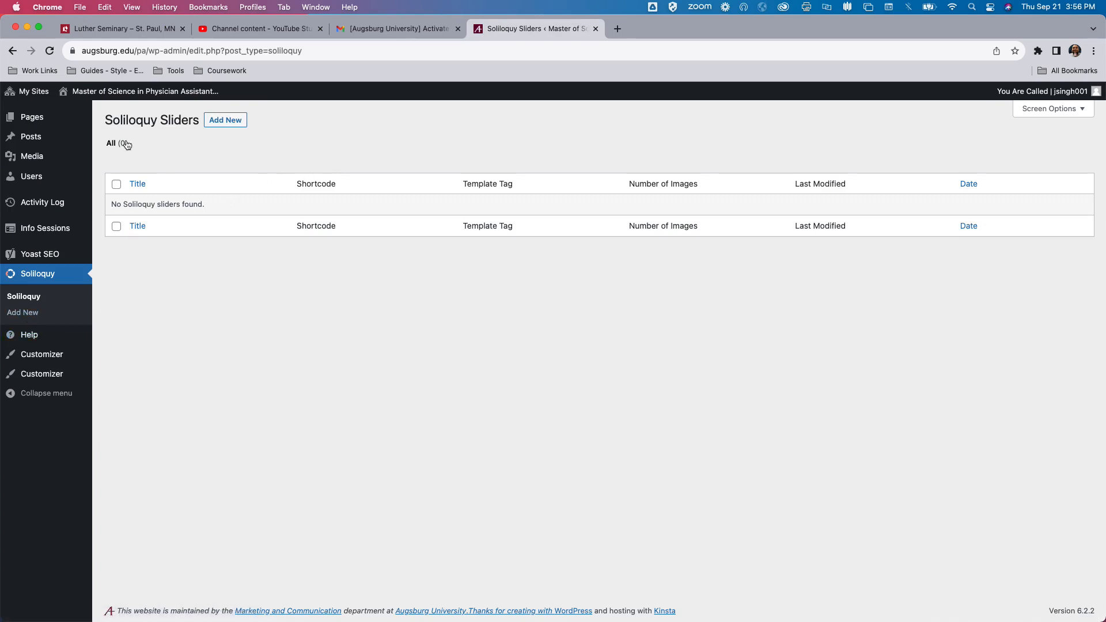
{"action": "left_click", "coordinate": [229, 126]}
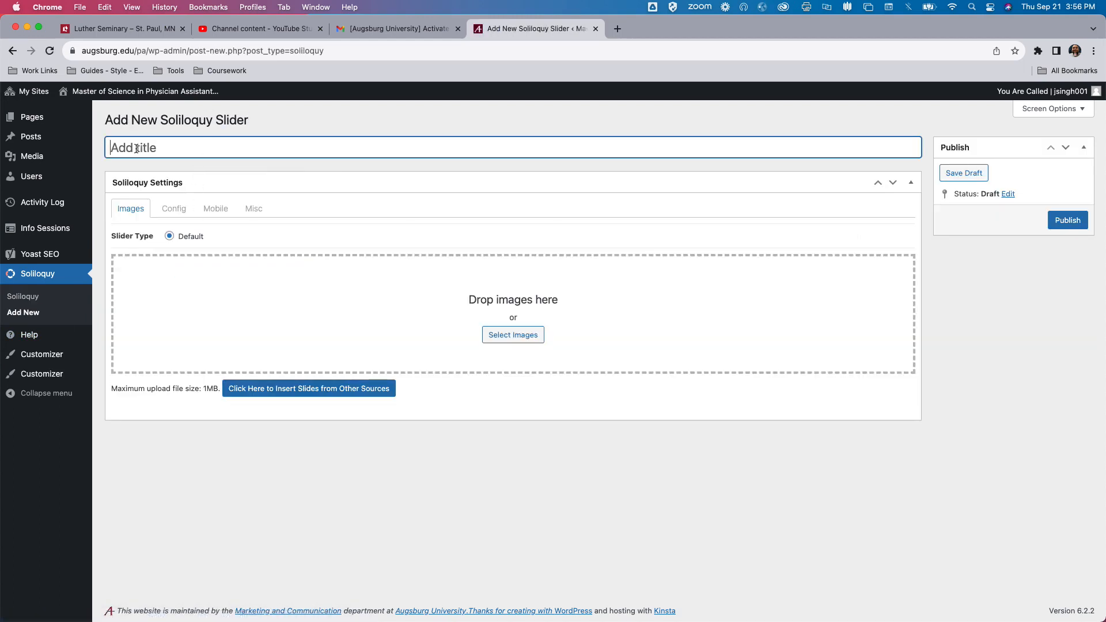
{"action": "type", "text": "Demo Slider for Demo Pa"}
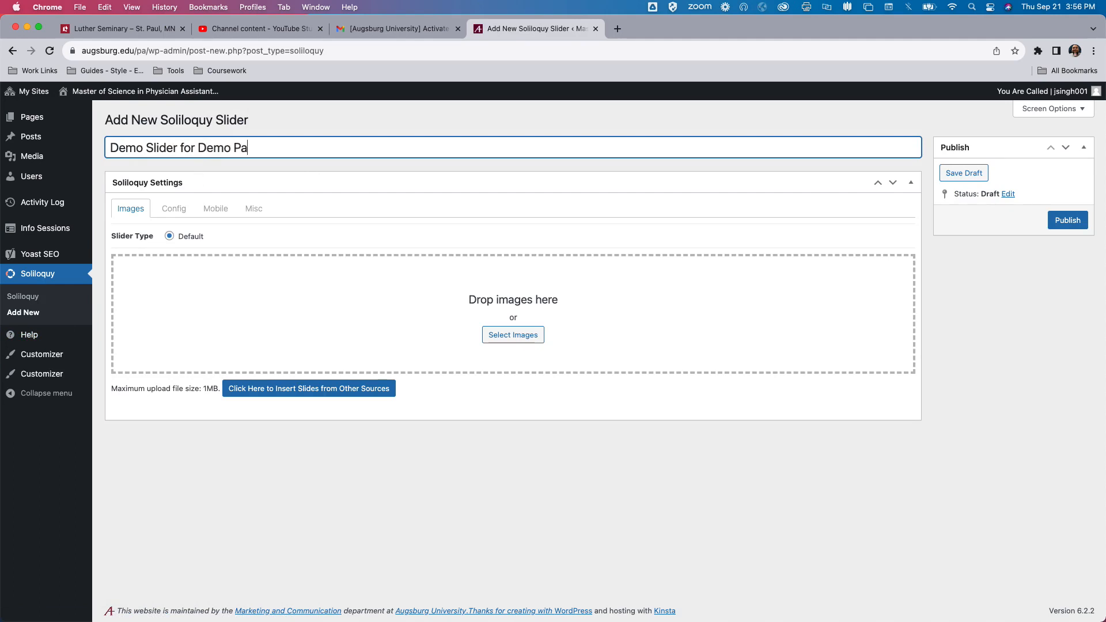
{"action": "type", "text": "ge"}
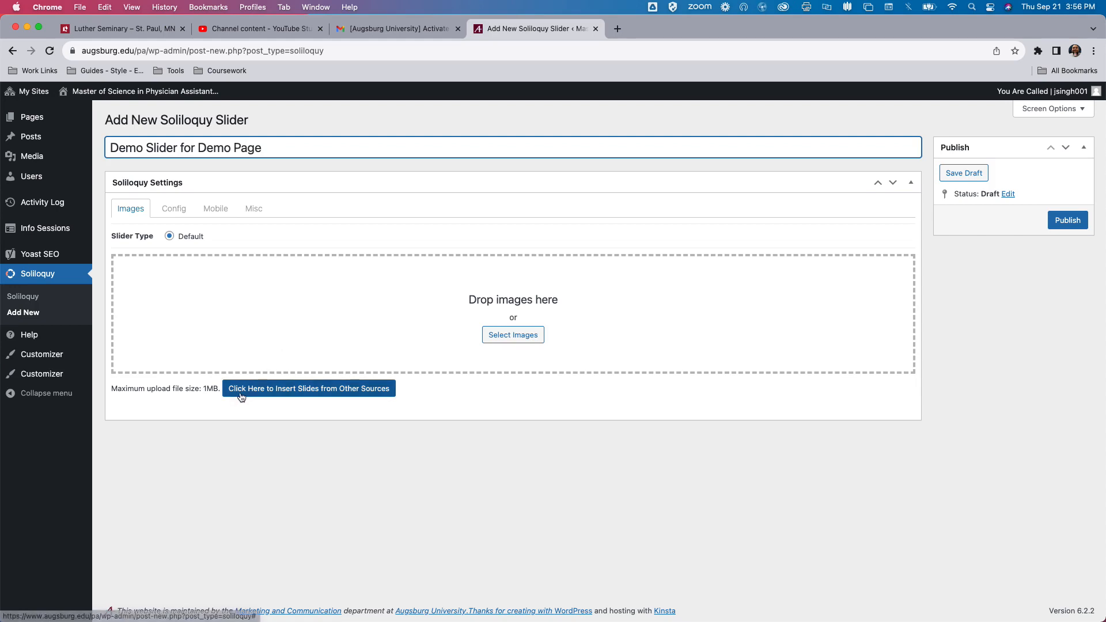
Start inserting slides from other sources, load more images from the library, and check the video and HTML slide options.
{"action": "left_click", "coordinate": [502, 333]}
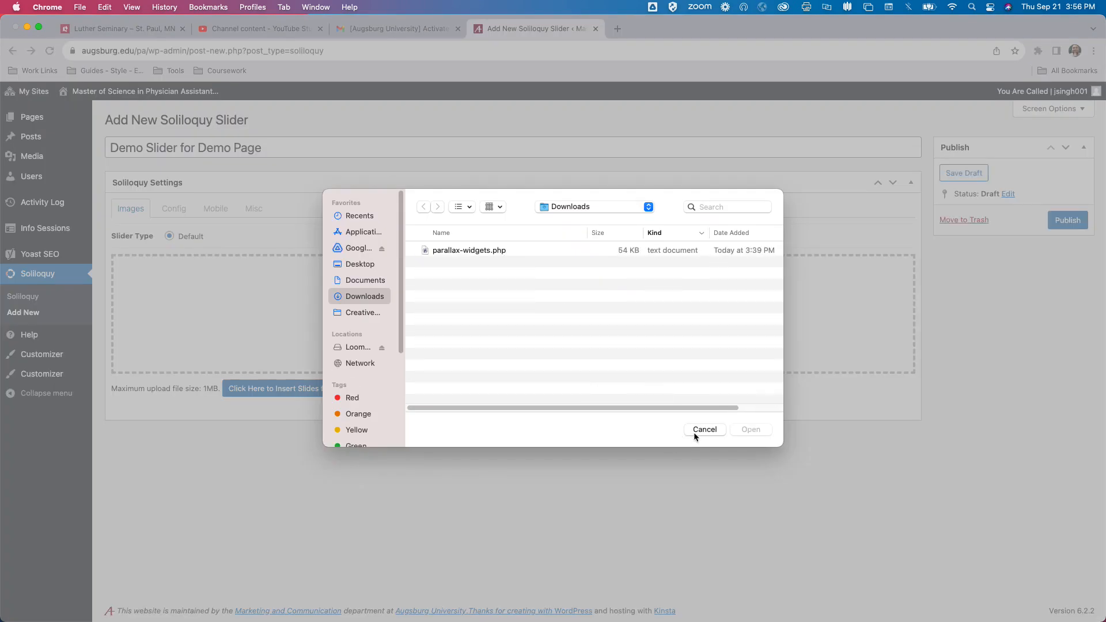
{"action": "left_click", "coordinate": [694, 432]}
{"action": "left_click", "coordinate": [323, 388]}
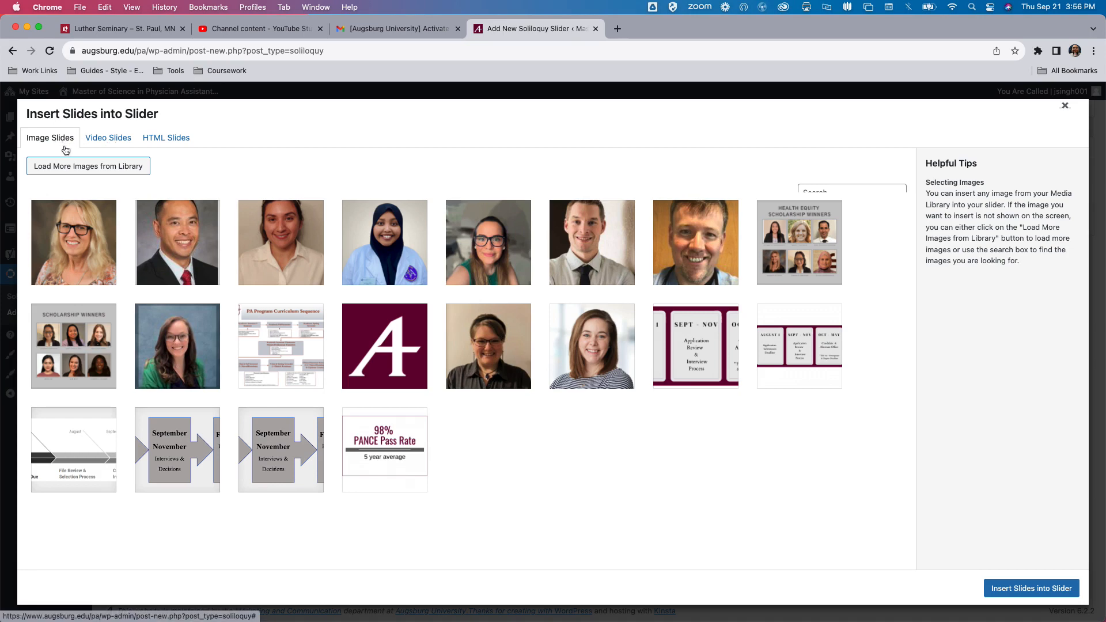
{"action": "left_click", "coordinate": [68, 165]}
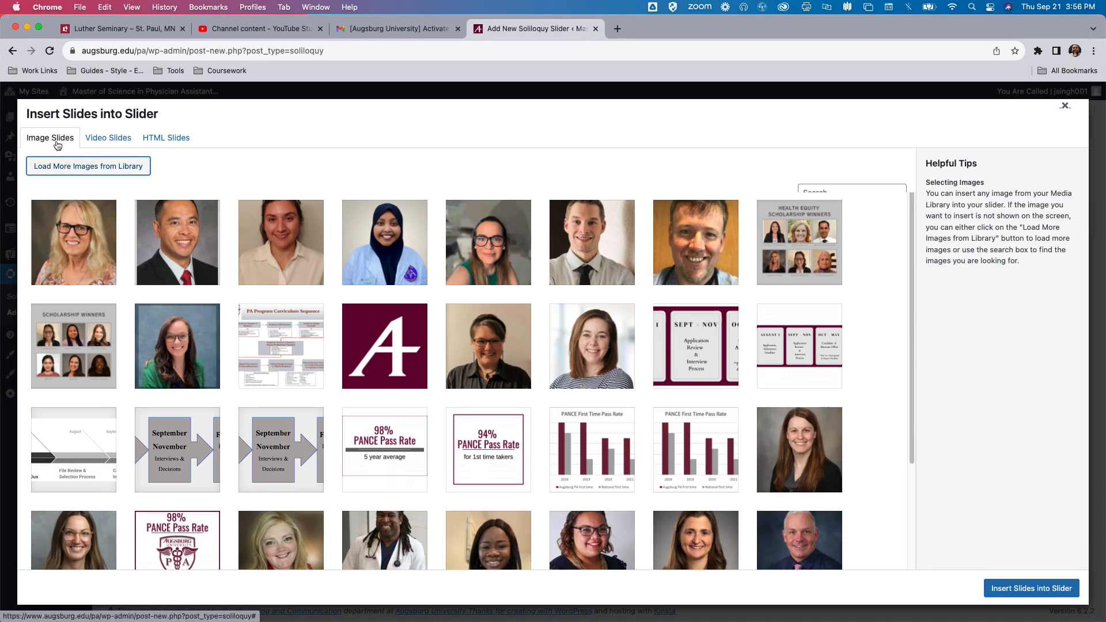
{"action": "left_click", "coordinate": [107, 139]}
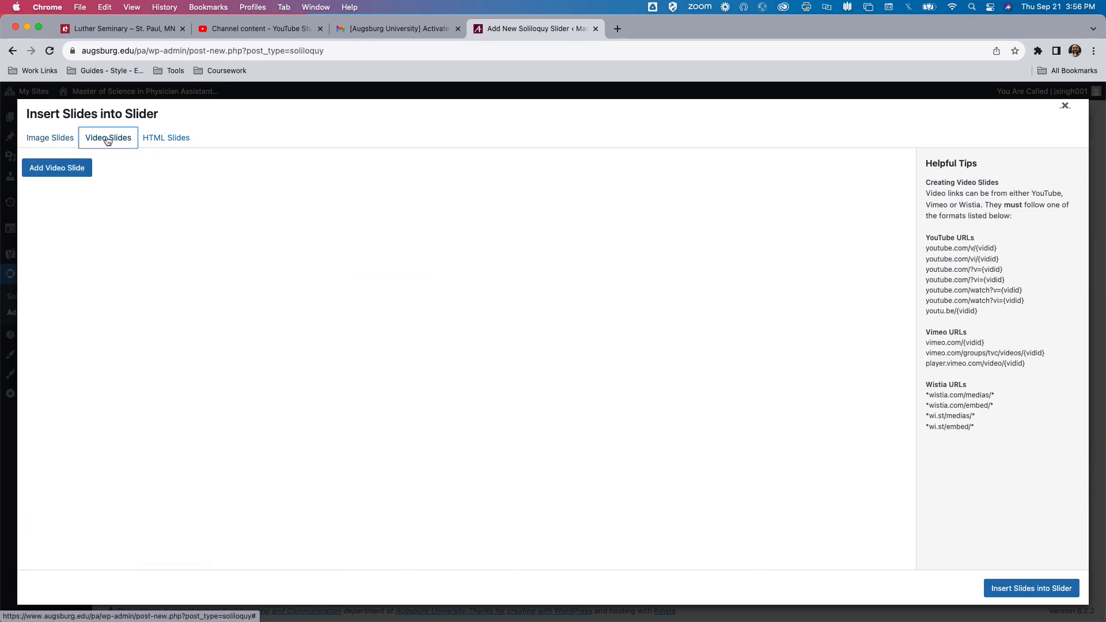
{"action": "left_click", "coordinate": [157, 140]}
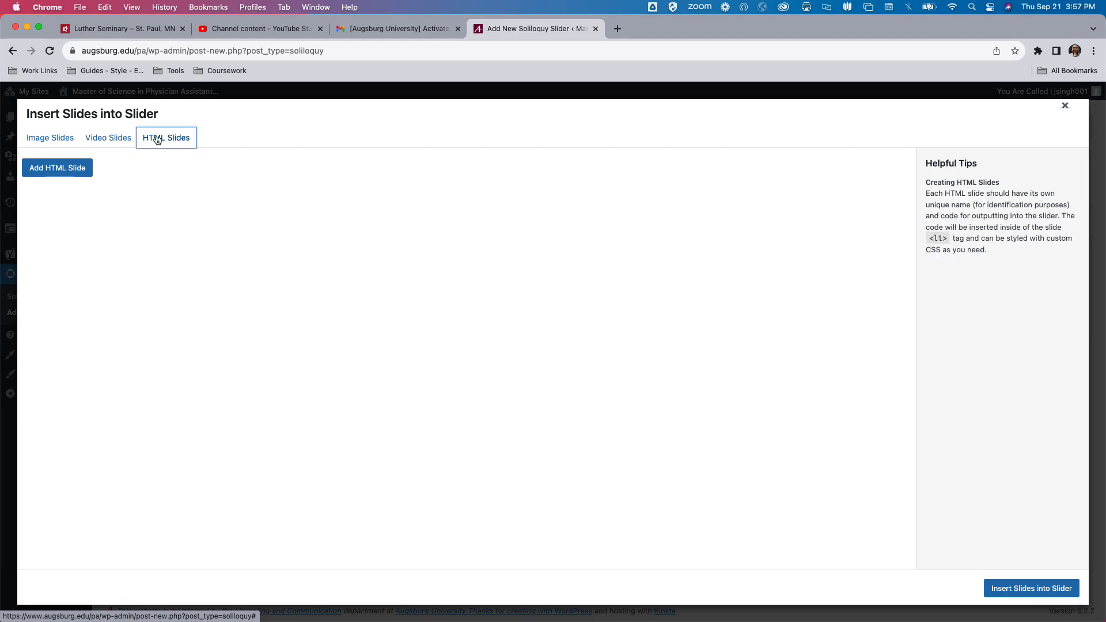
{"action": "left_click", "coordinate": [47, 143]}
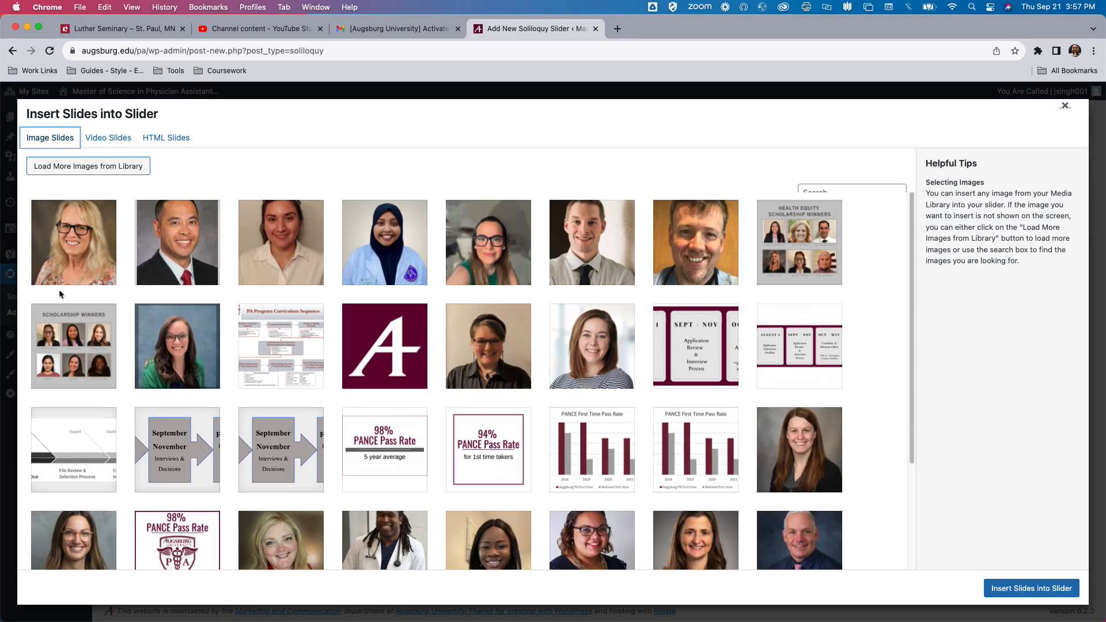
Insert the first four portrait images from the media library into the slider as image slides.
{"action": "left_click", "coordinate": [74, 265]}
{"action": "left_click", "coordinate": [175, 263]}
{"action": "left_click", "coordinate": [257, 258]}
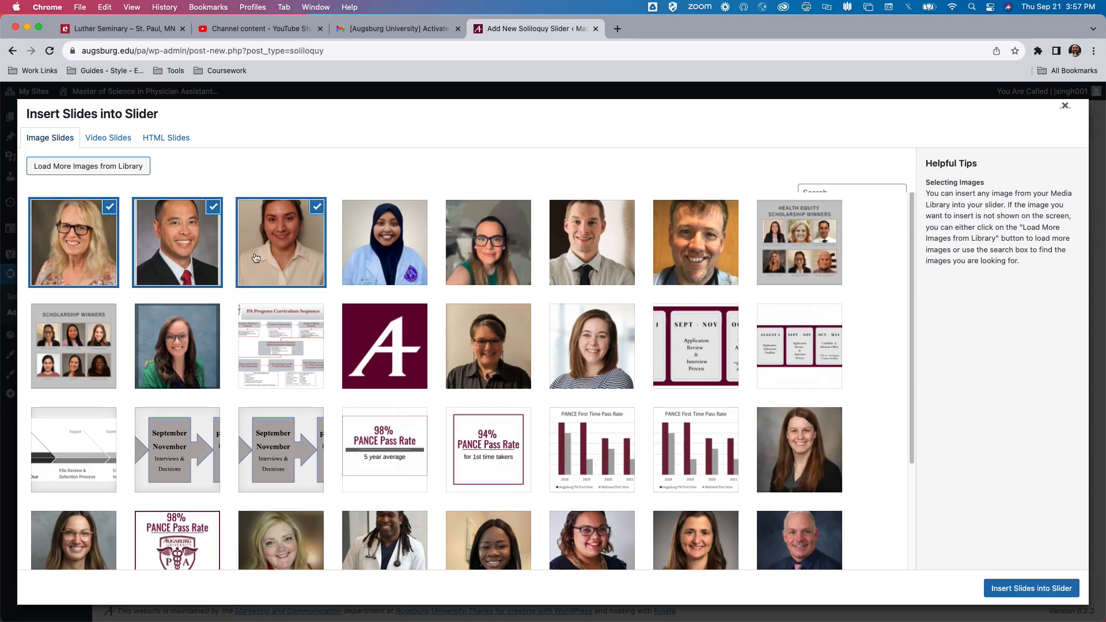
{"action": "left_click", "coordinate": [380, 270]}
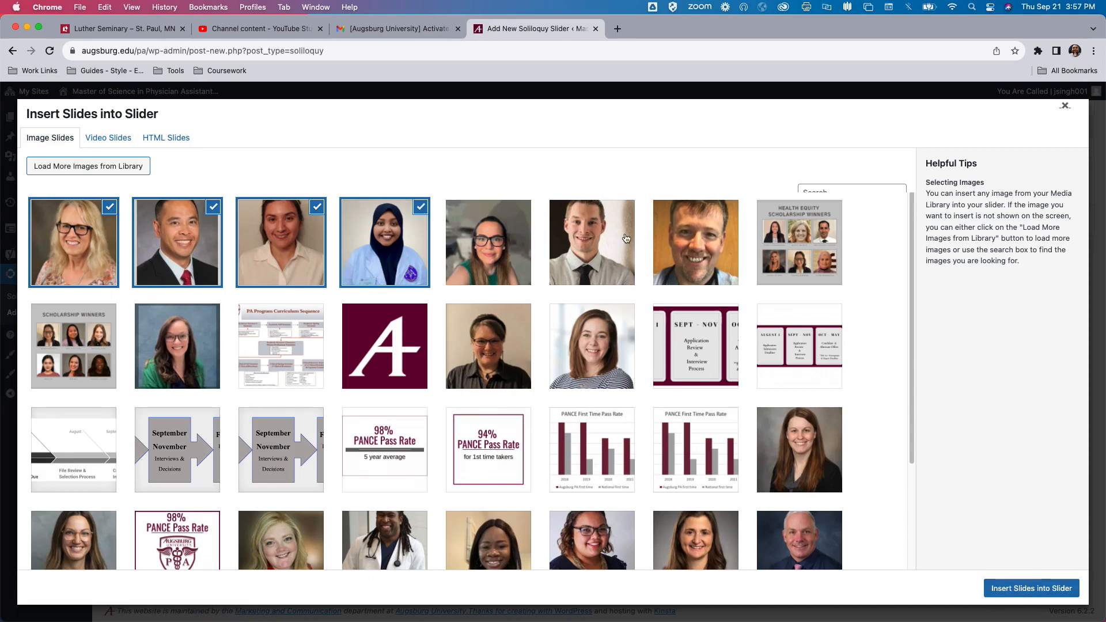
{"action": "scroll", "coordinate": [518, 265], "scroll_direction": "down", "scroll_amount": 1}
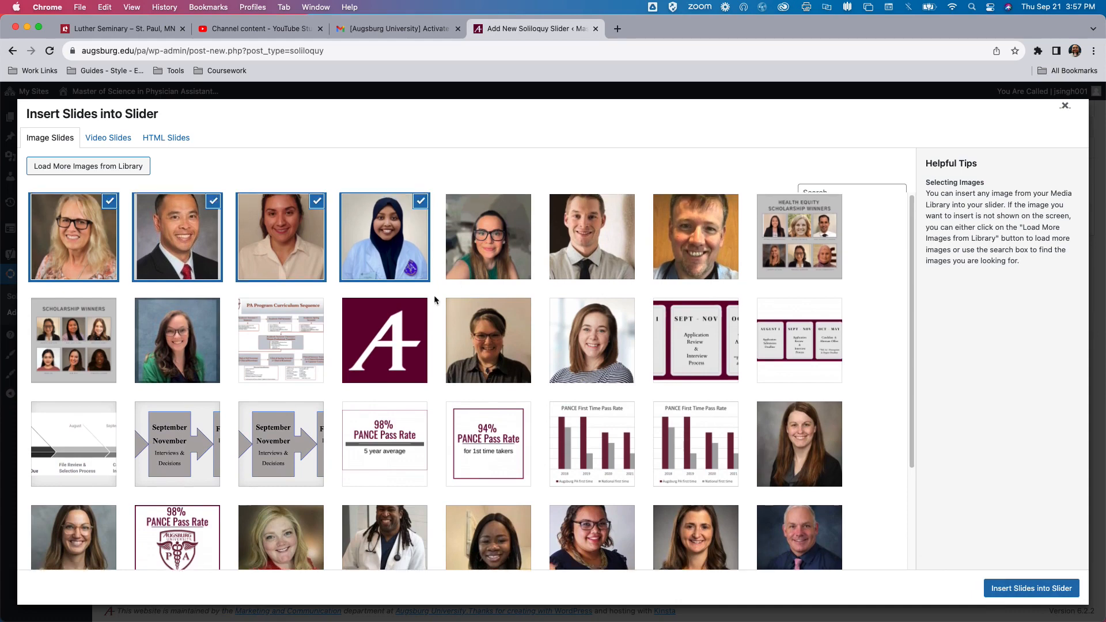
{"action": "scroll", "coordinate": [435, 297], "scroll_direction": "up", "scroll_amount": 1}
{"action": "left_click", "coordinate": [419, 209]}
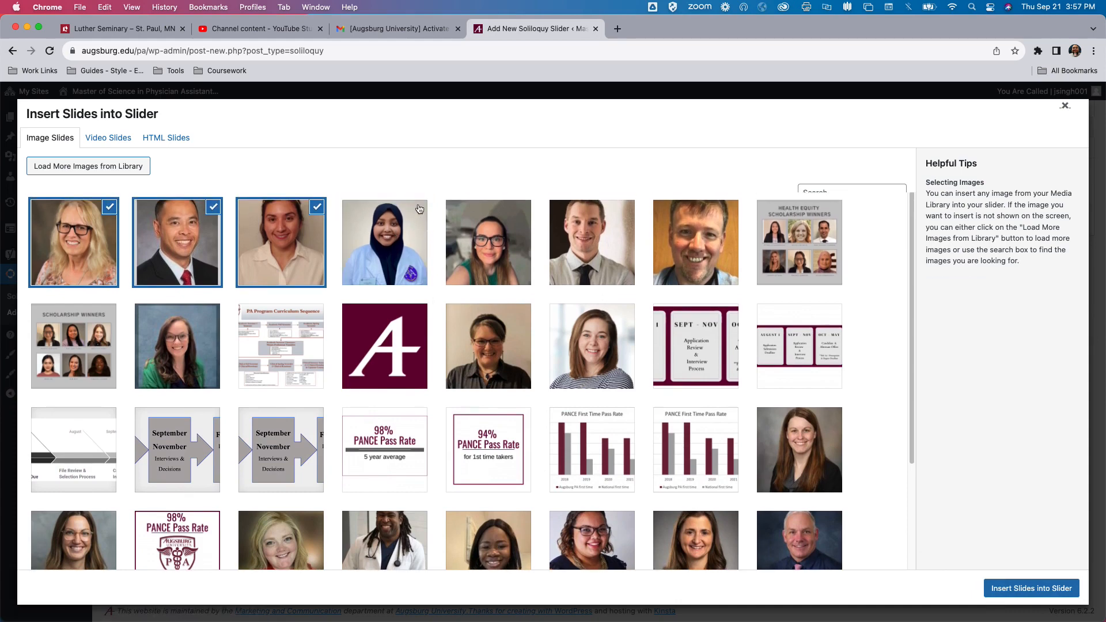
{"action": "left_click", "coordinate": [419, 209]}
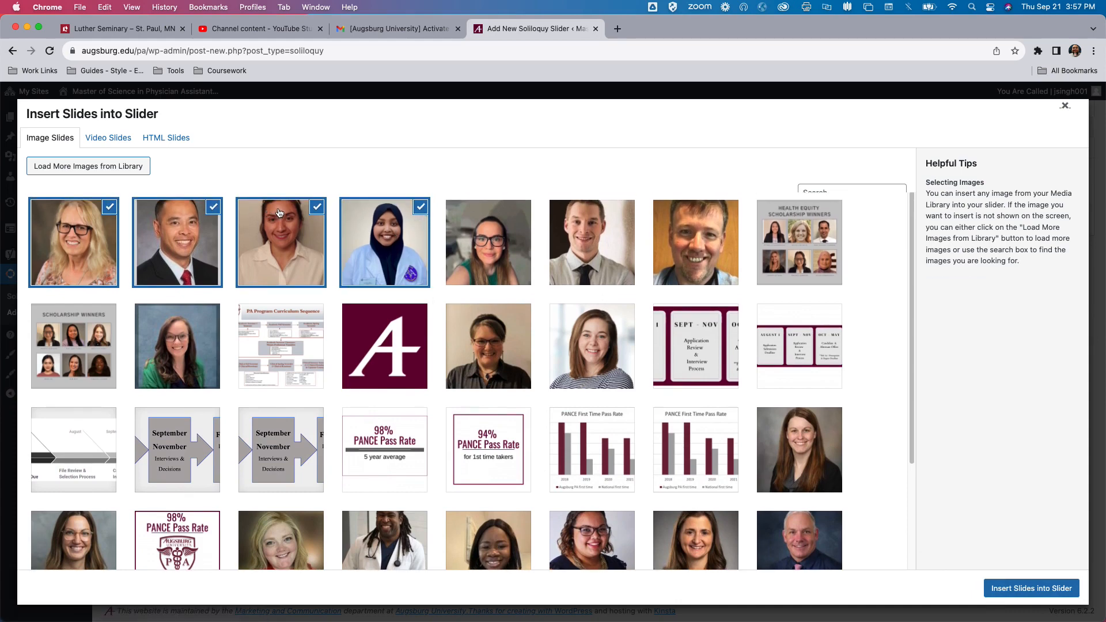
{"action": "left_click", "coordinate": [1000, 590]}
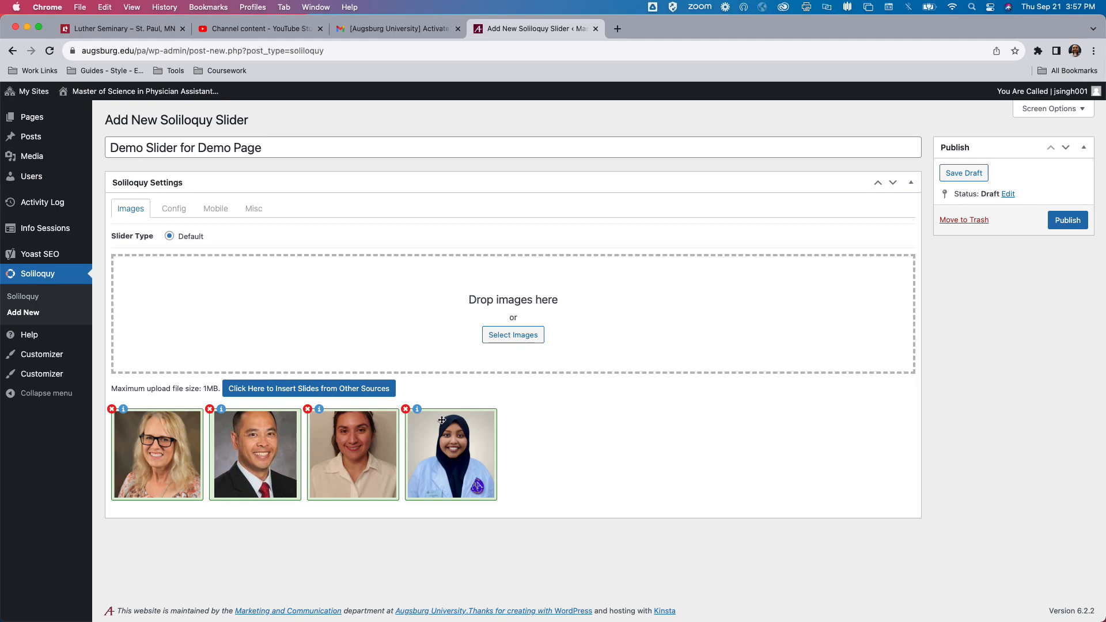
Inspect the metadata of the fourth slide, including its title, alt text, hyperlink and caption, without editing it.
{"action": "left_click_drag", "start_coordinate": [441, 436], "coordinate": [468, 433]}
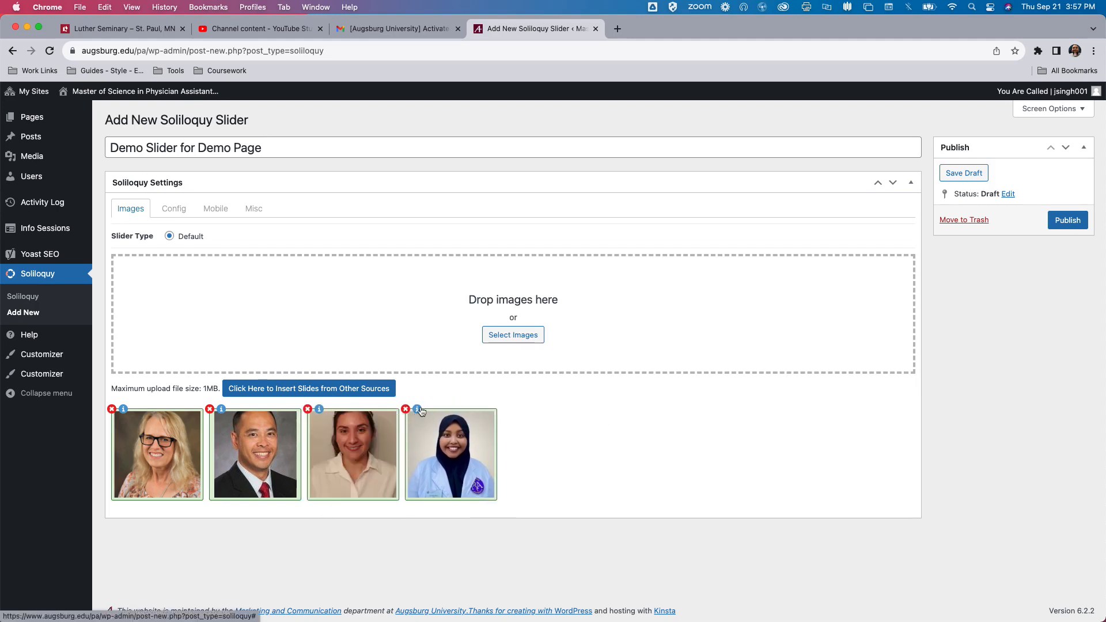
{"action": "left_click", "coordinate": [417, 409]}
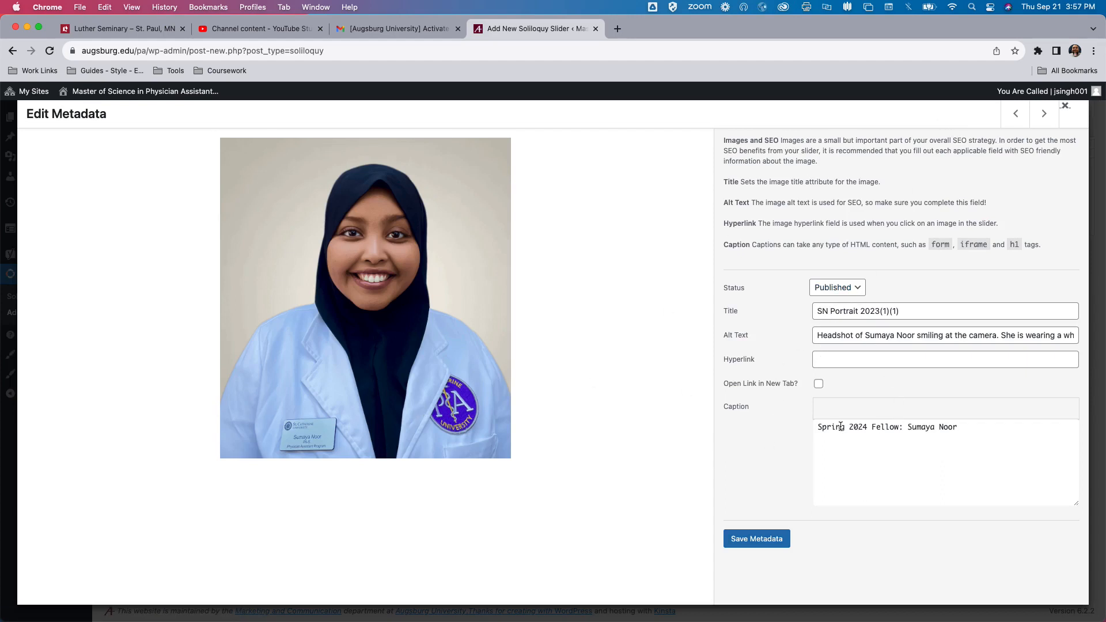
{"action": "left_click", "coordinate": [1069, 119]}
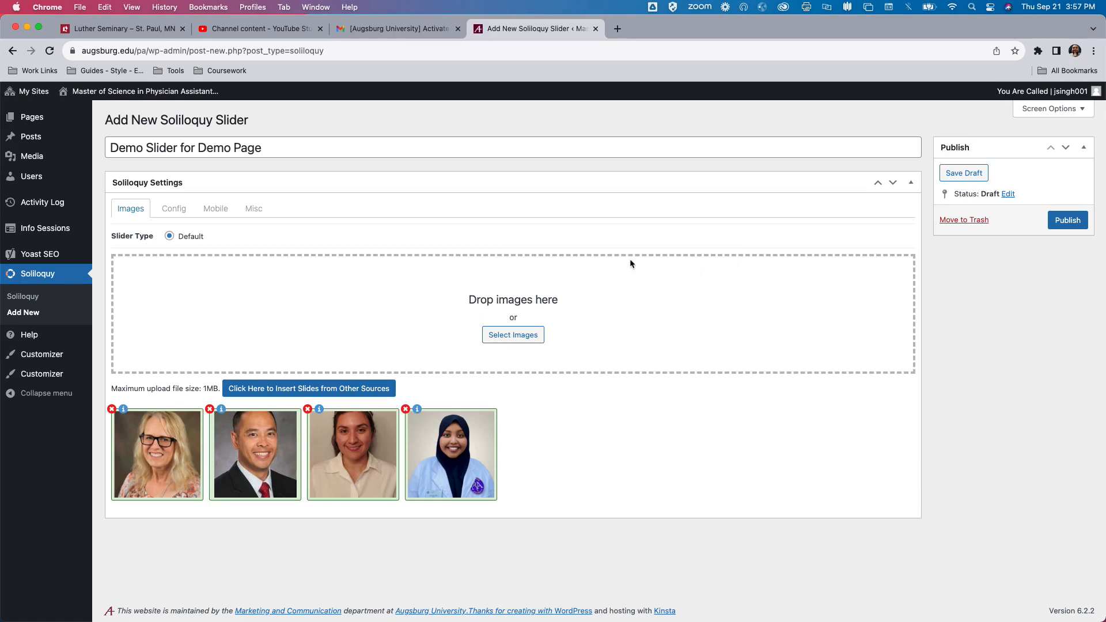
Review the slider's configuration options, from theme and dimensions through transitions to the ARIA live value, and its mobile settings.
{"action": "left_click", "coordinate": [179, 208]}
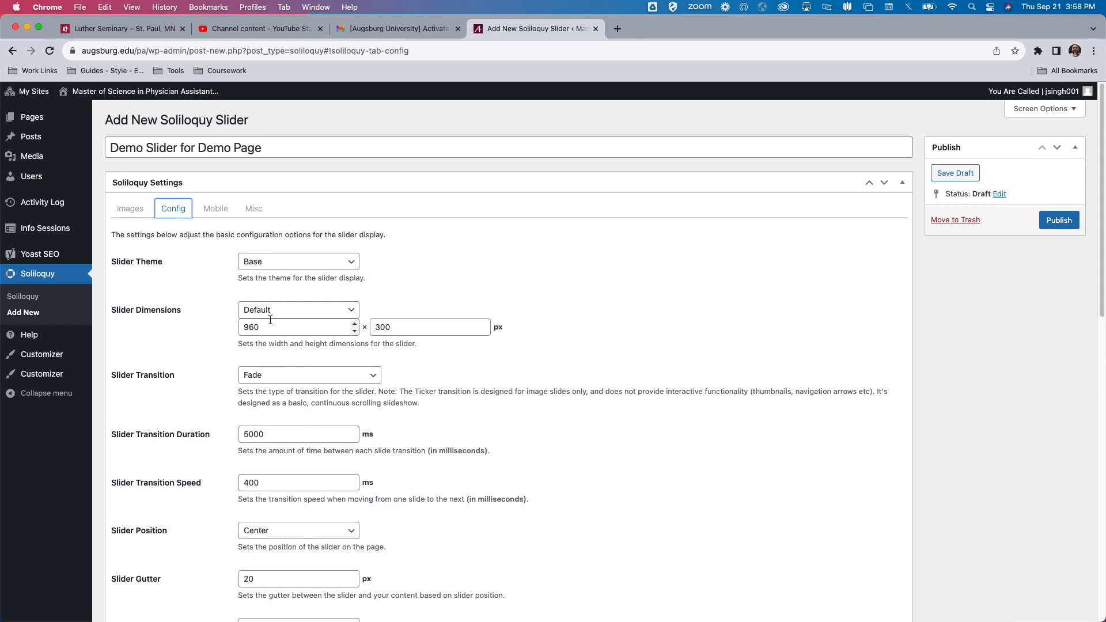
{"action": "scroll", "coordinate": [221, 345], "scroll_direction": "down", "scroll_amount": 2}
{"action": "scroll", "coordinate": [220, 353], "scroll_direction": "down", "scroll_amount": 5}
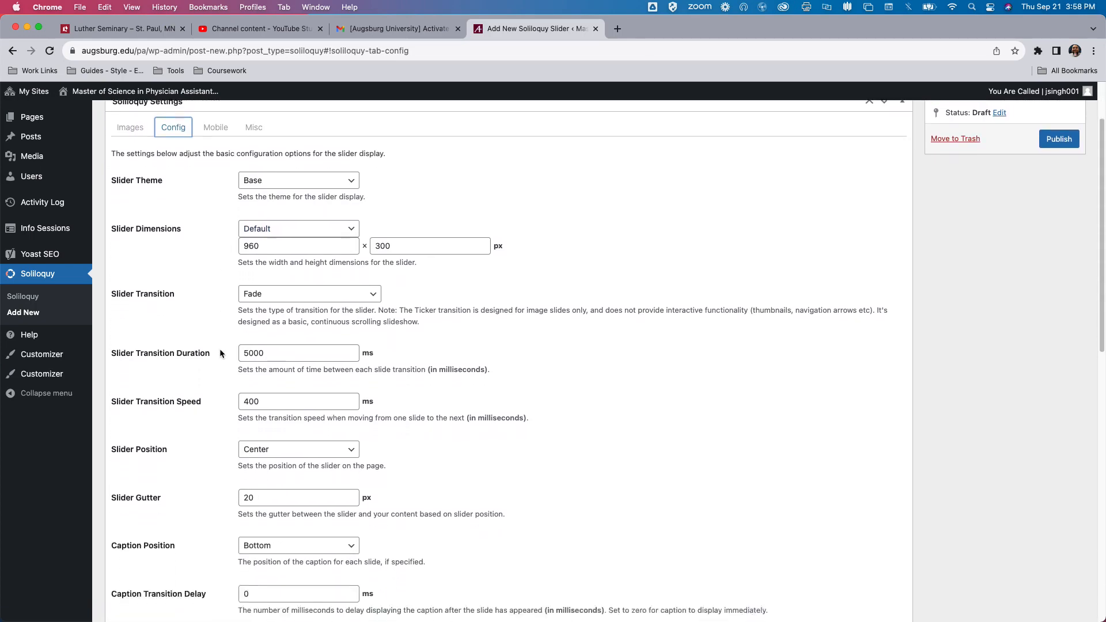
{"action": "scroll", "coordinate": [220, 352], "scroll_direction": "down", "scroll_amount": 7}
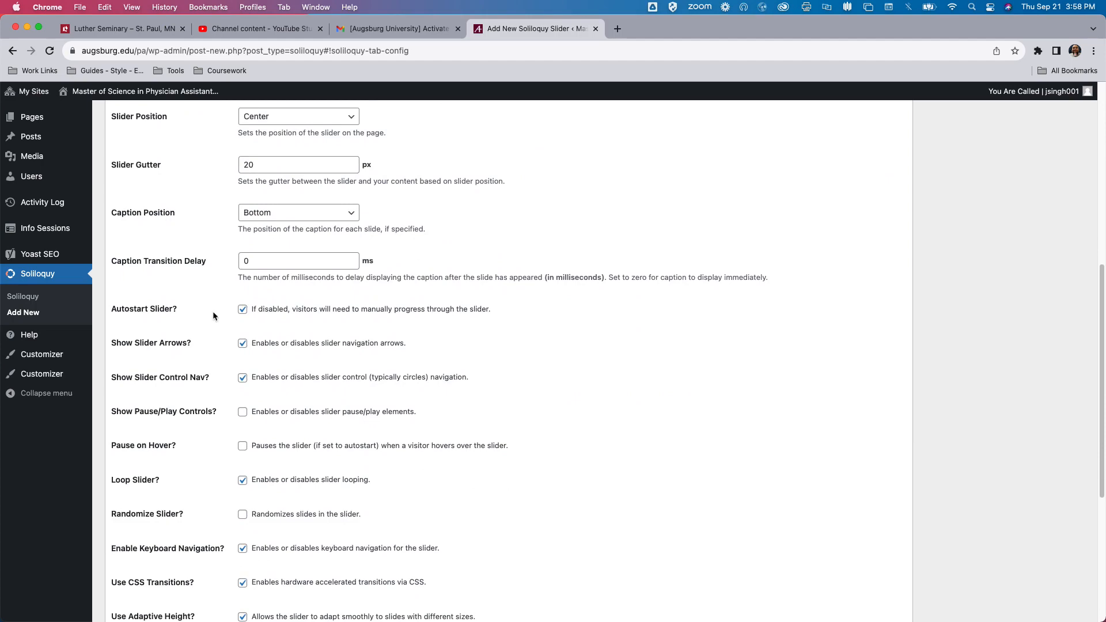
{"action": "scroll", "coordinate": [225, 316], "scroll_direction": "down", "scroll_amount": 2}
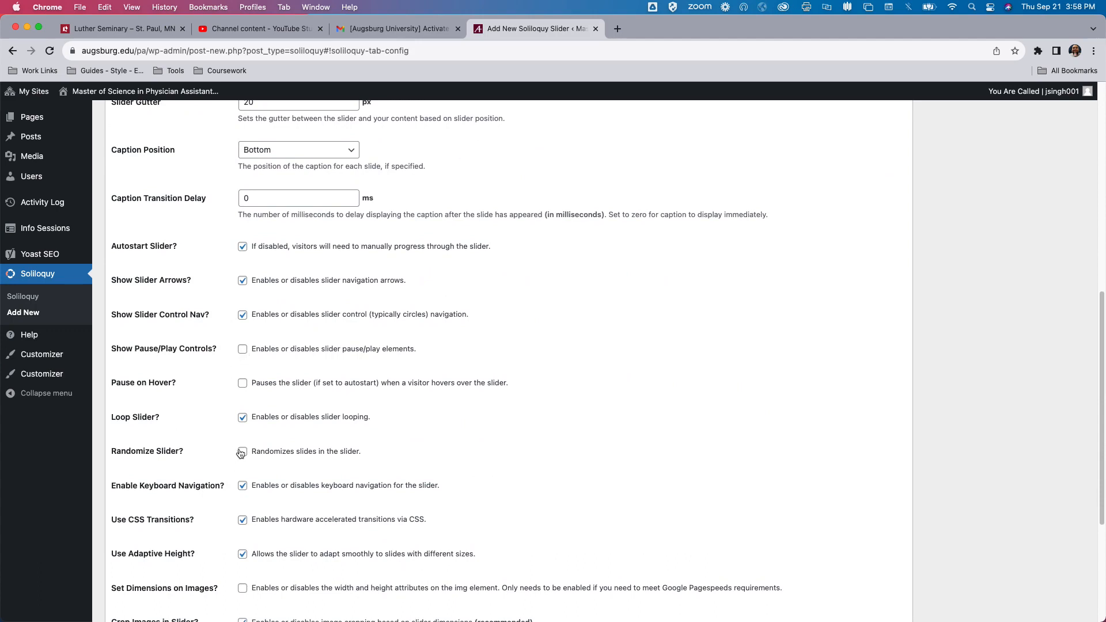
{"action": "scroll", "coordinate": [241, 454], "scroll_direction": "down", "scroll_amount": 3}
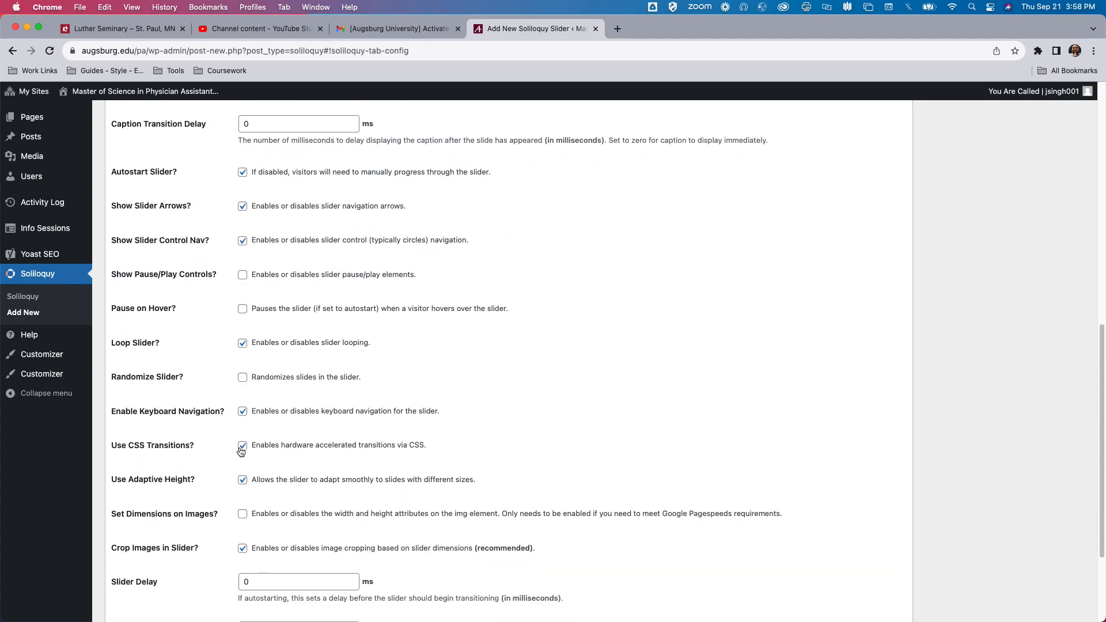
{"action": "scroll", "coordinate": [241, 449], "scroll_direction": "down", "scroll_amount": 5}
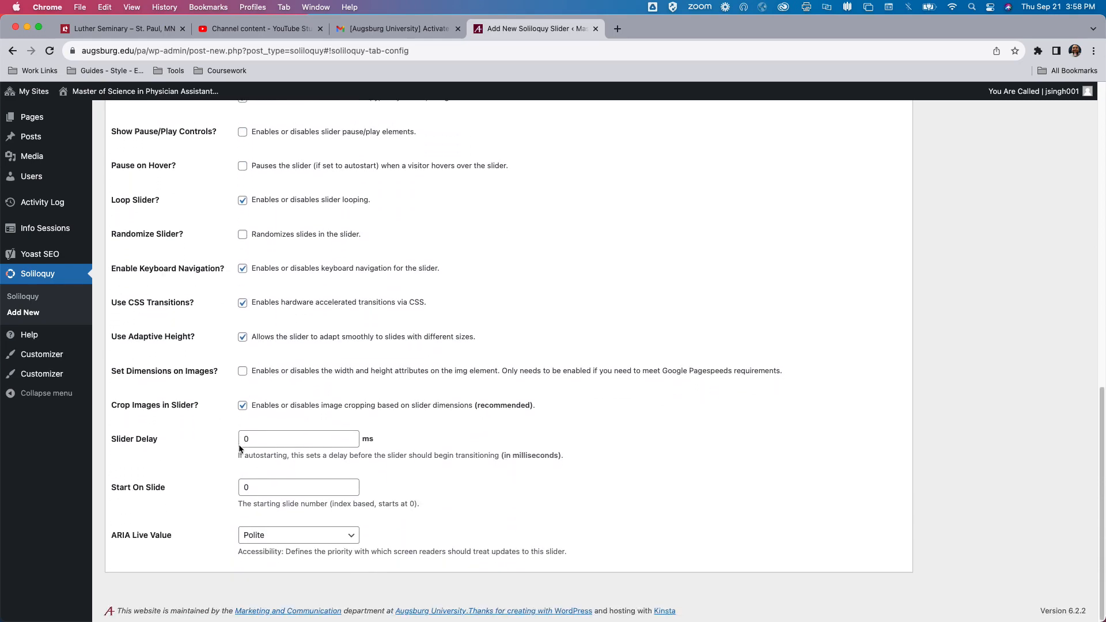
{"action": "scroll", "coordinate": [234, 436], "scroll_direction": "up", "scroll_amount": 15}
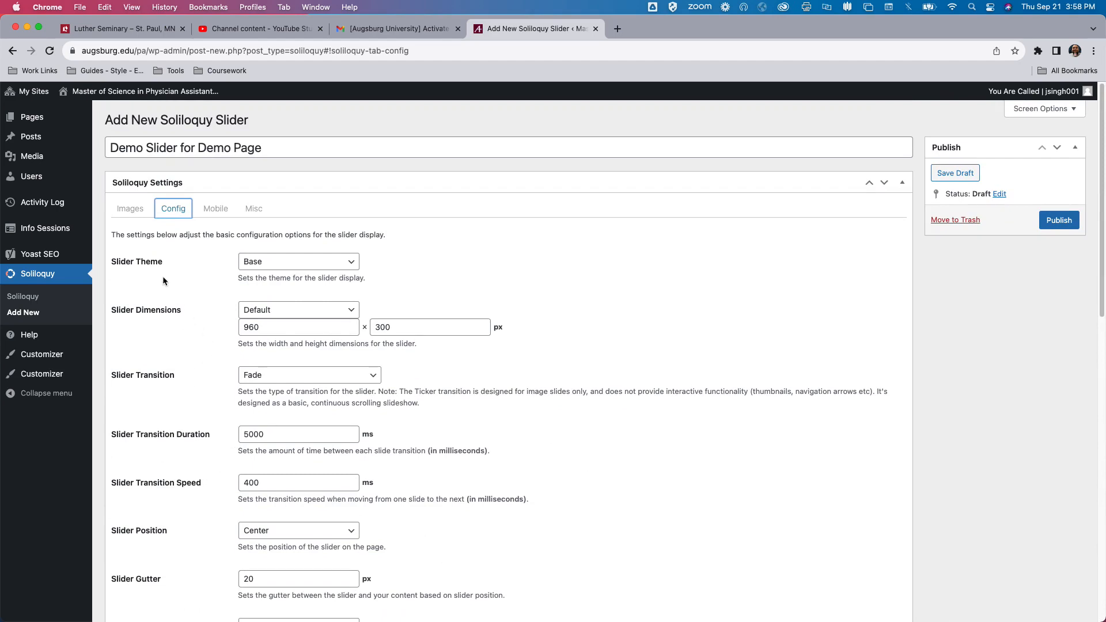
{"action": "left_click", "coordinate": [216, 210]}
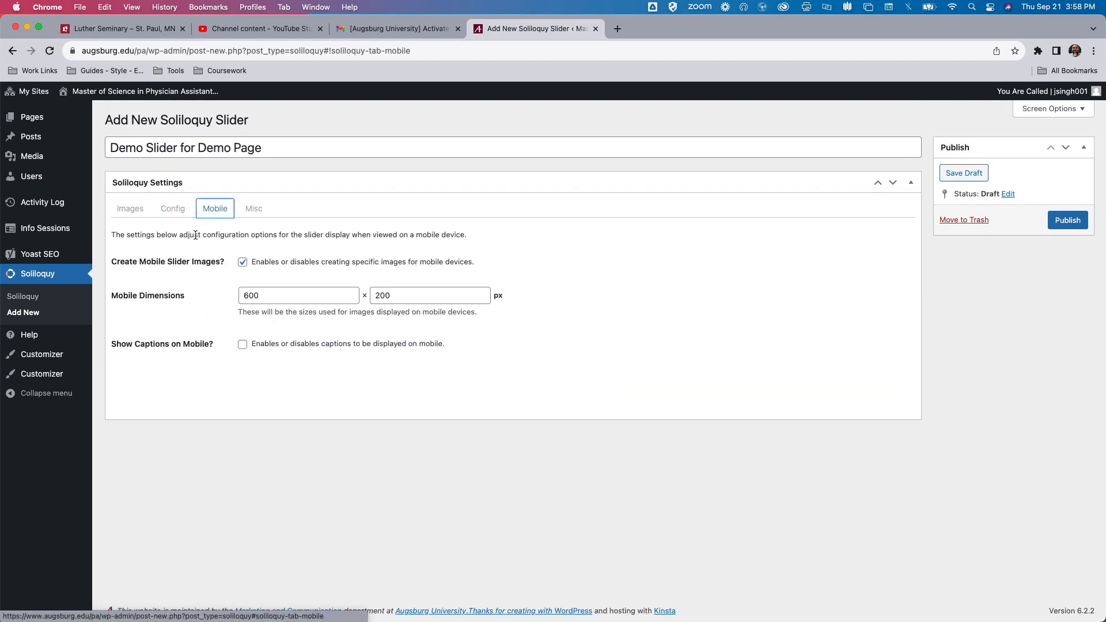
Set the slider's internal title and its slug both to "Demo" and publish the slider.
{"action": "left_click", "coordinate": [265, 215]}
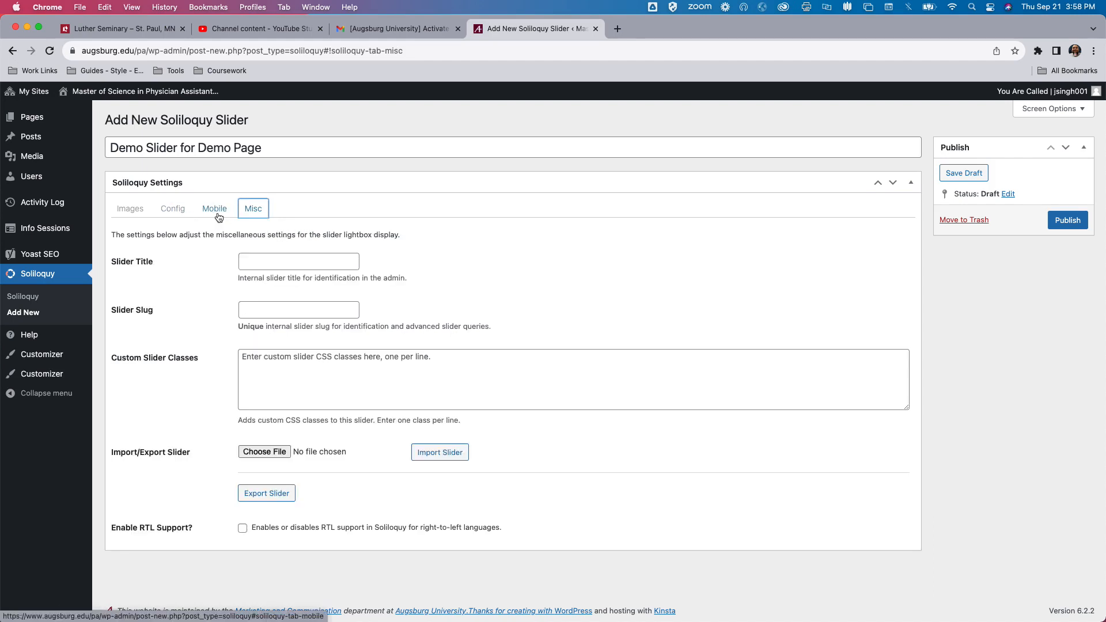
{"action": "left_click", "coordinate": [262, 262]}
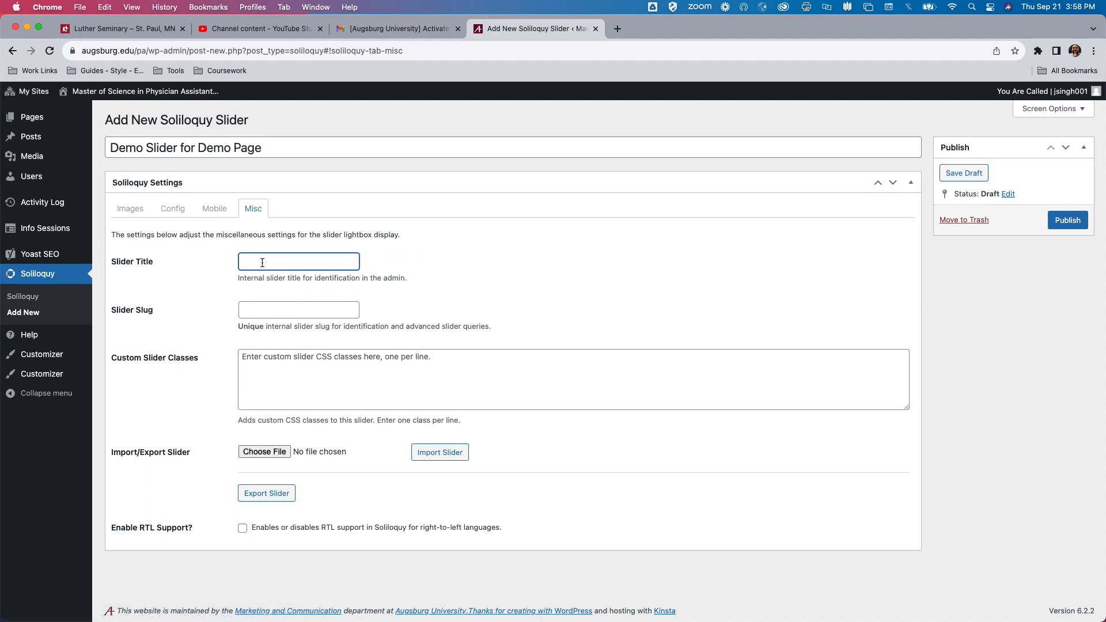
{"action": "type", "text": "Demo"}
{"action": "key", "text": "Tab"}
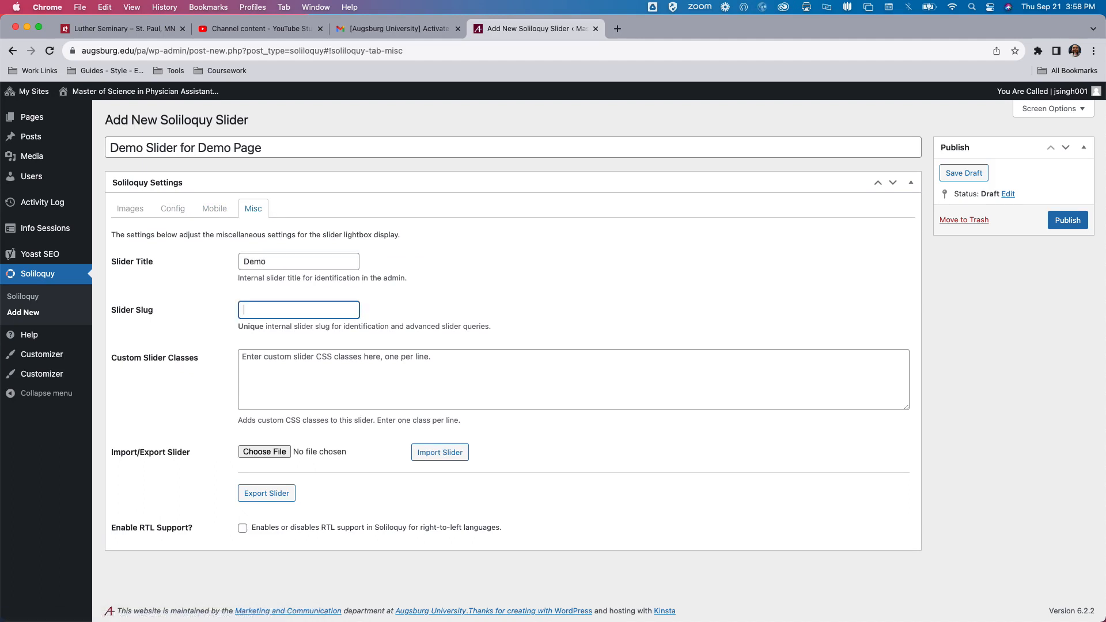
{"action": "type", "text": "Demo"}
{"action": "left_click", "coordinate": [1060, 222]}
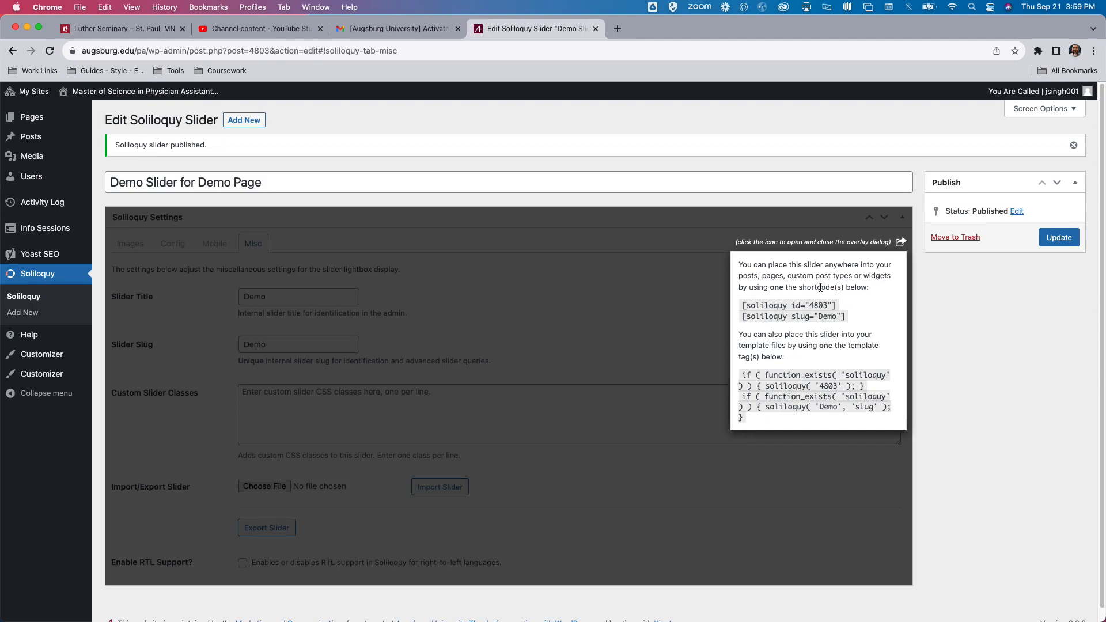
Copy the published slider's ID-based shortcode, [soliloquy id="4803"].
{"action": "triple_click", "coordinate": [765, 305]}
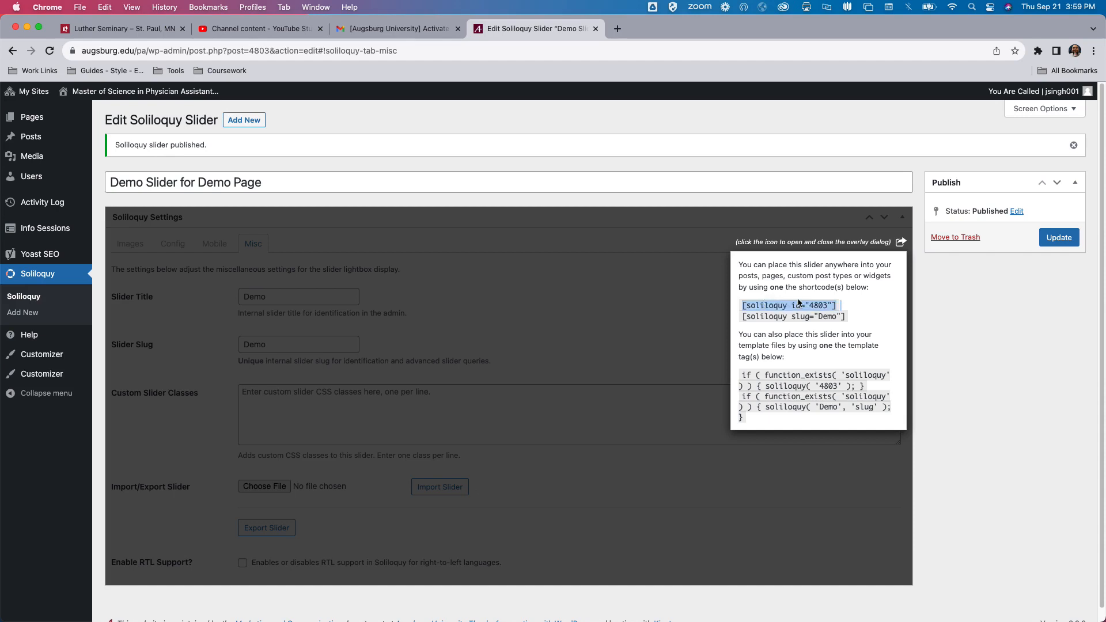
{"action": "right_click", "coordinate": [824, 305]}
{"action": "left_click", "coordinate": [853, 329]}
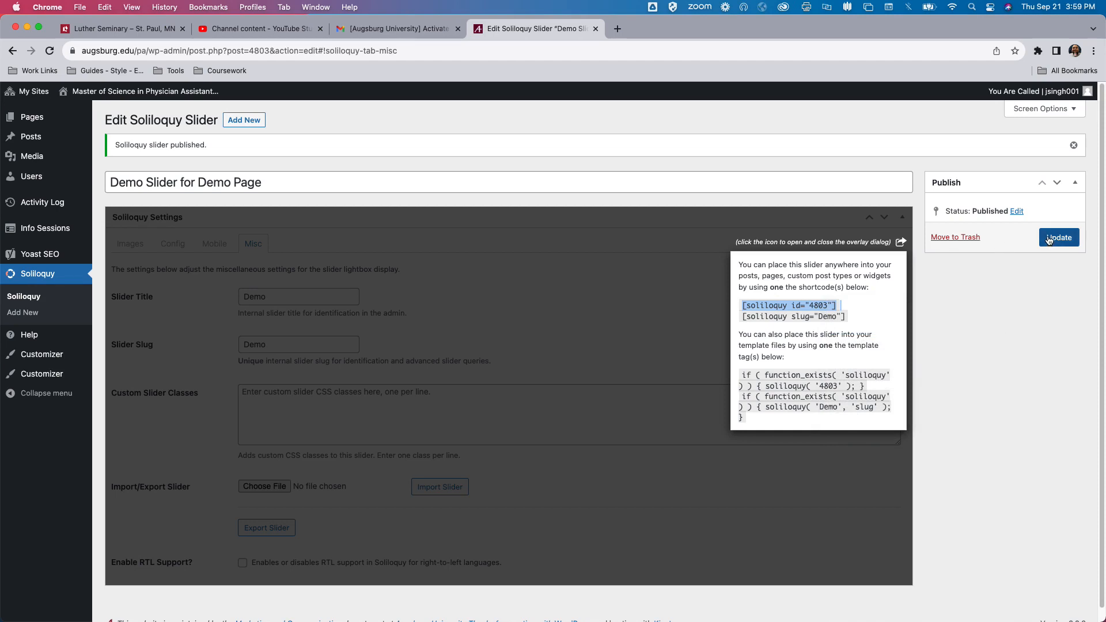
Close the shortcode overlay, view the Soliloquy sliders list, and open your own Demo for Gallery draft page for editing.
{"action": "left_click", "coordinate": [901, 245]}
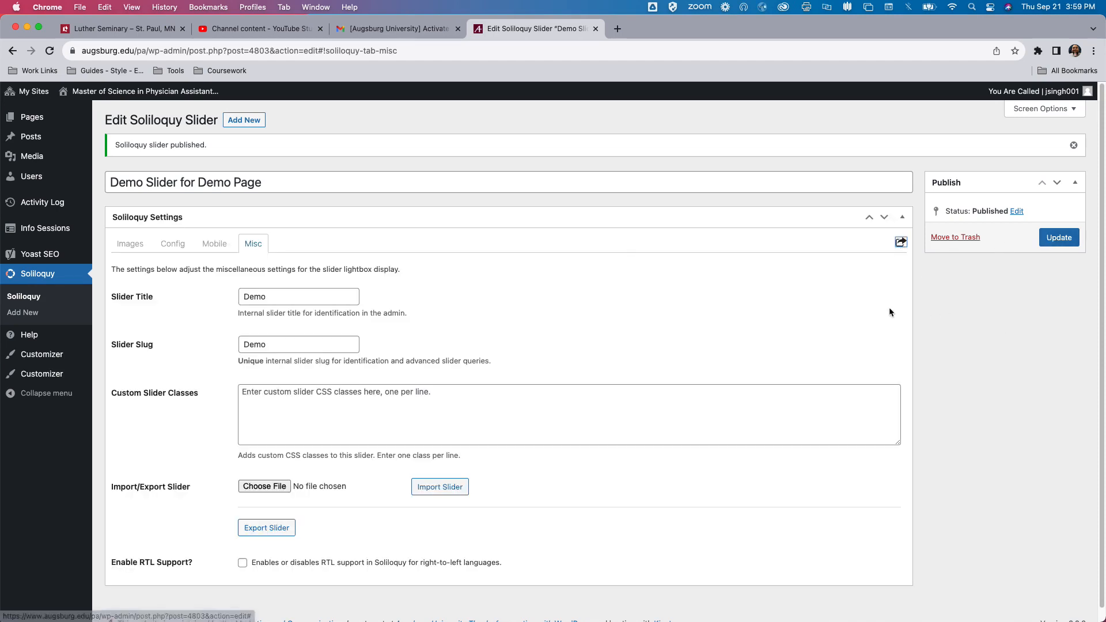
{"action": "left_click", "coordinate": [38, 298]}
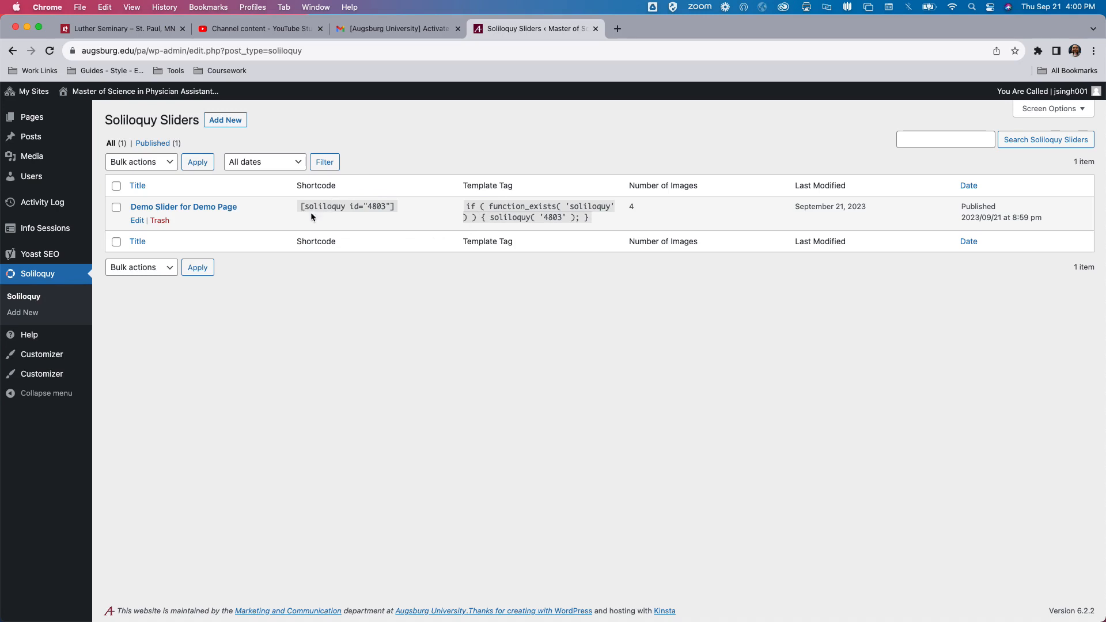
{"action": "mouse_move", "coordinate": [32, 122]}
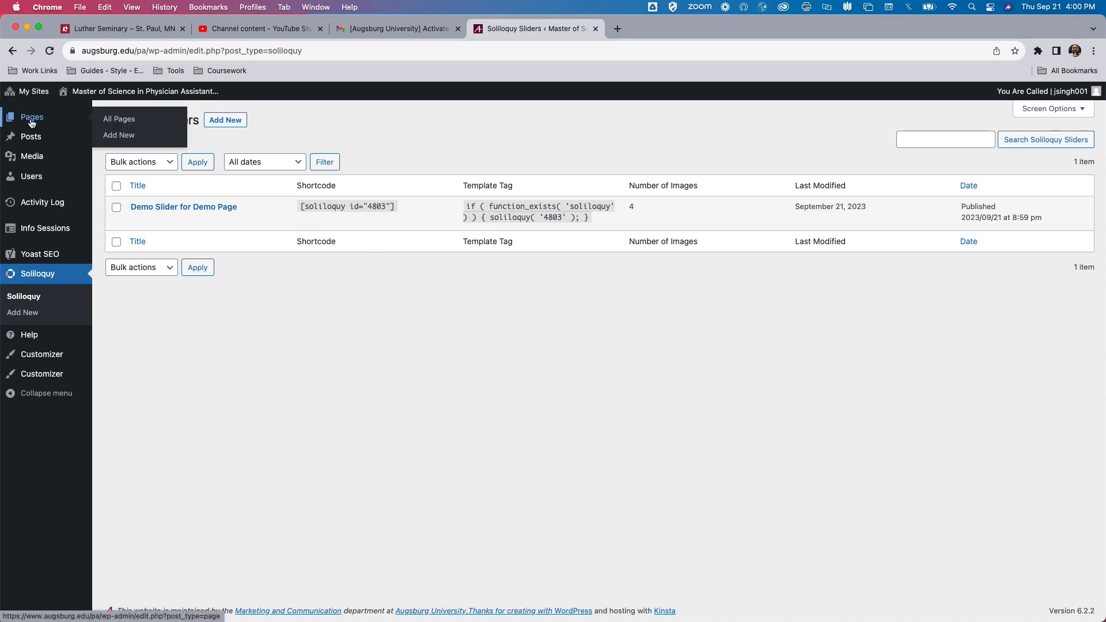
{"action": "left_click", "coordinate": [120, 119]}
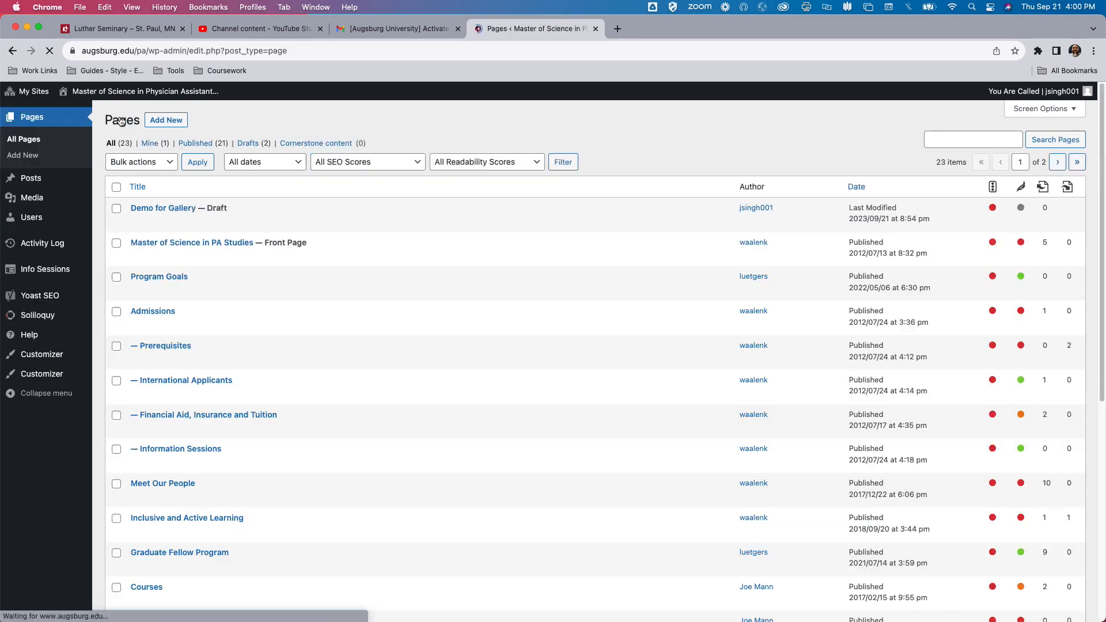
{"action": "left_click", "coordinate": [150, 144]}
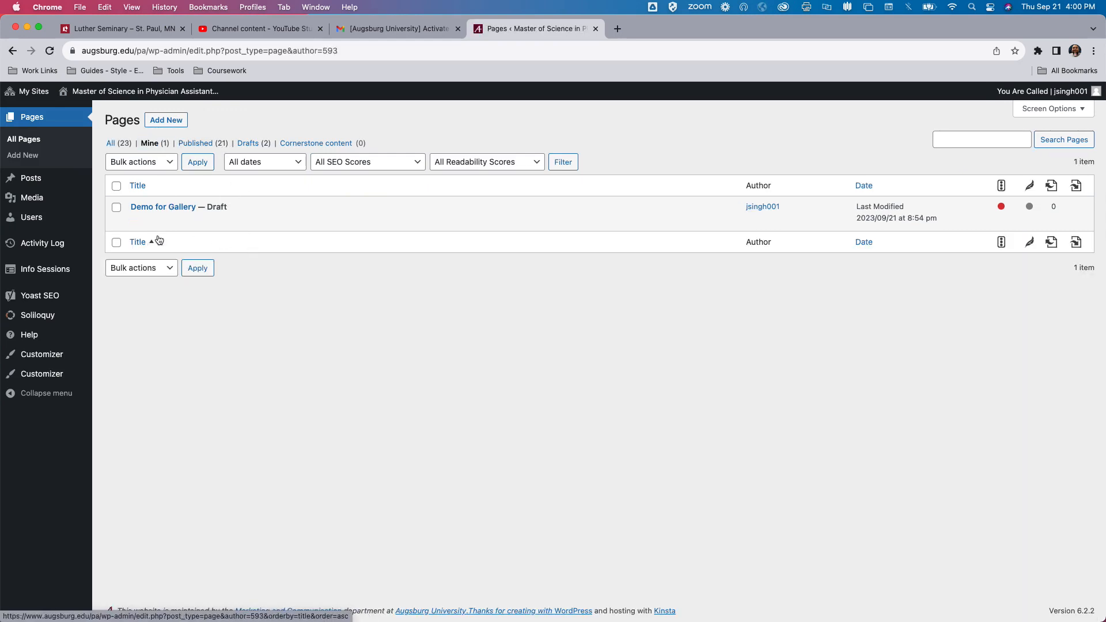
{"action": "left_click", "coordinate": [138, 220]}
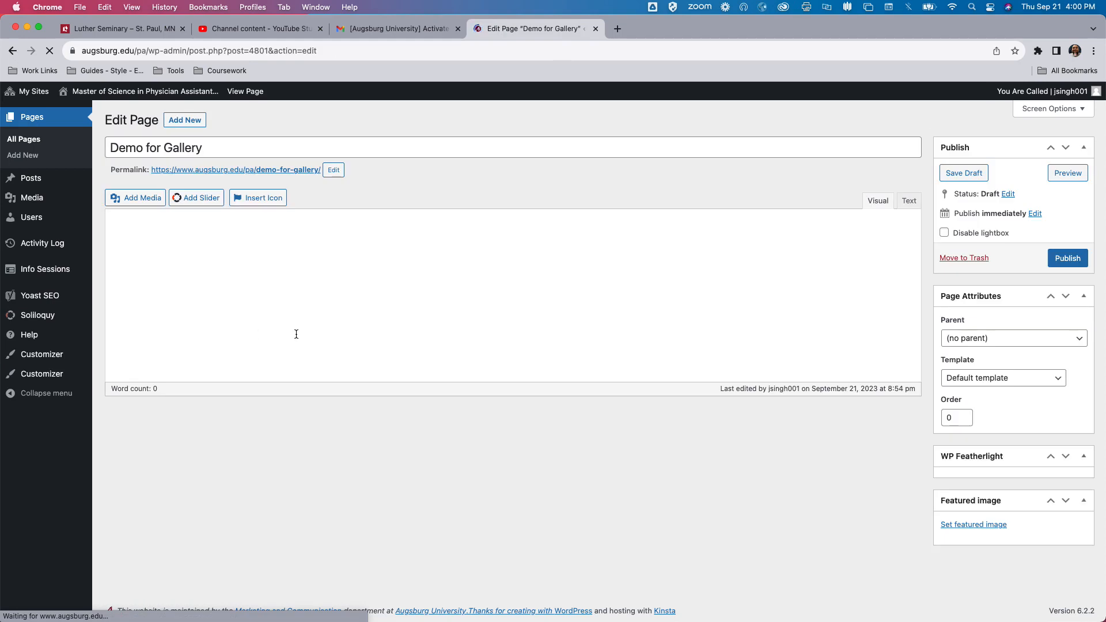
Paste the shortcode [soliloquy id="4803"] into the page body in text mode, check it in visual mode, and save the draft.
{"action": "left_click", "coordinate": [908, 205]}
{"action": "right_click", "coordinate": [344, 246]}
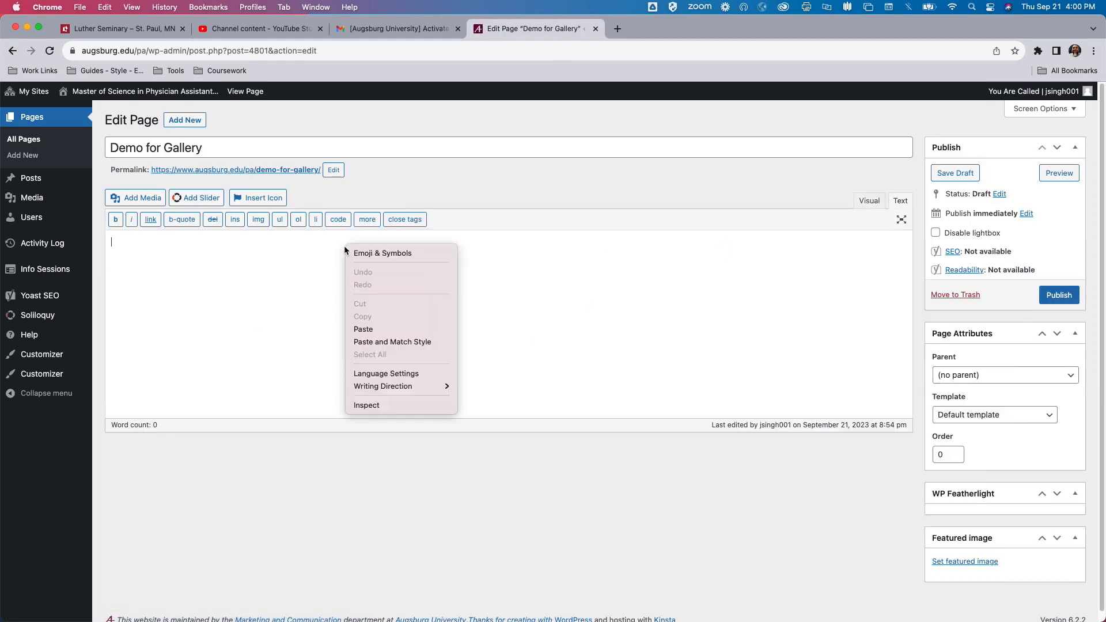
{"action": "left_click", "coordinate": [375, 329]}
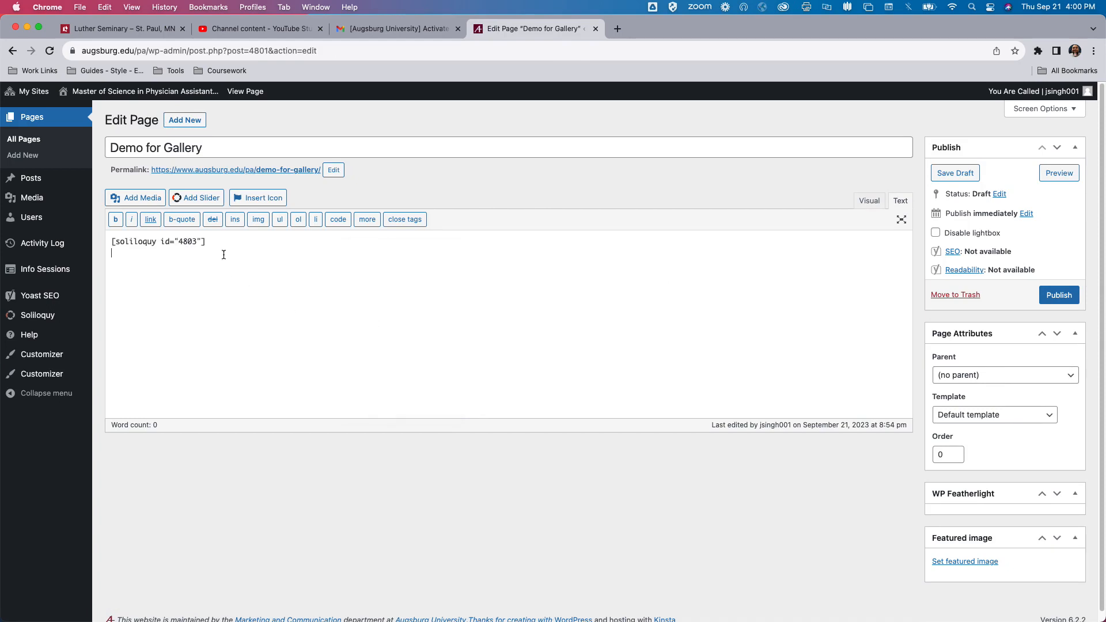
{"action": "left_click_drag", "start_coordinate": [213, 246], "coordinate": [106, 244]}
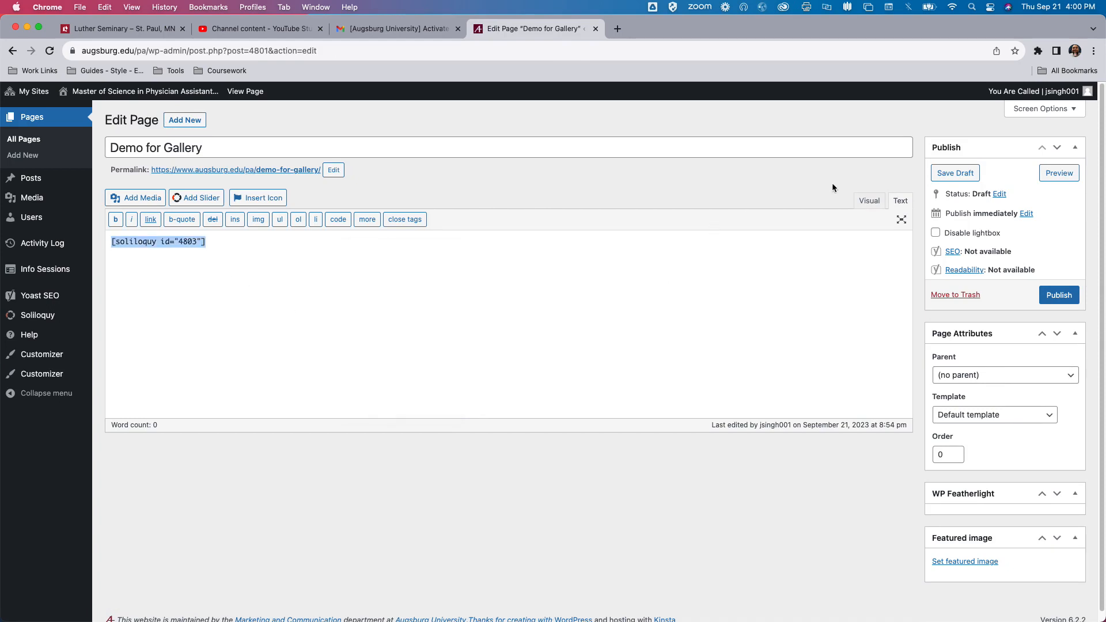
{"action": "left_click", "coordinate": [867, 201]}
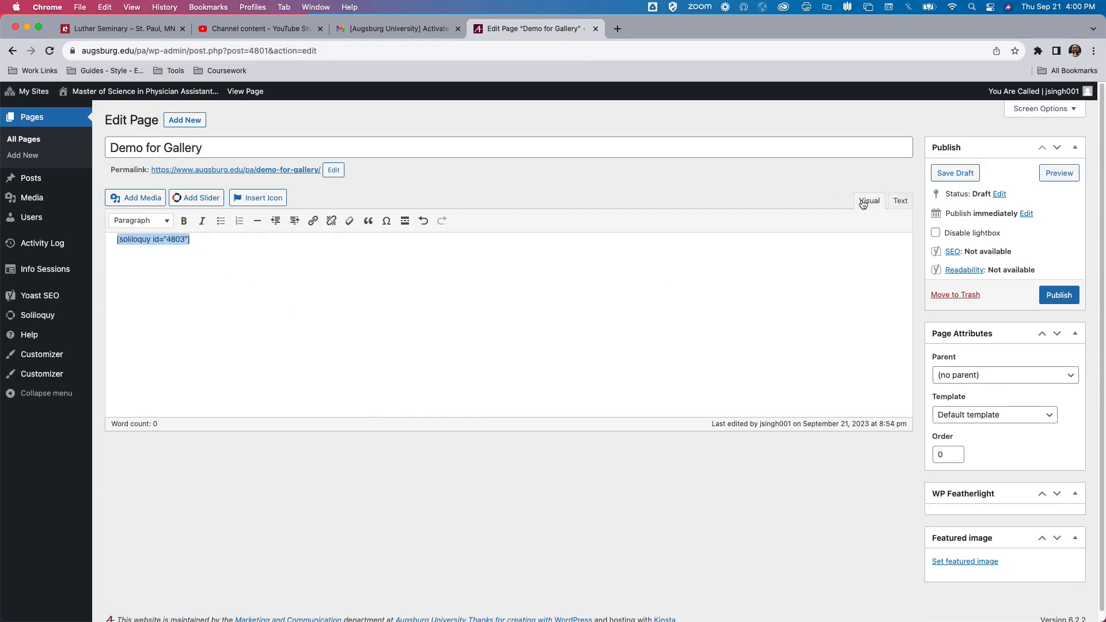
{"action": "left_click", "coordinate": [724, 309]}
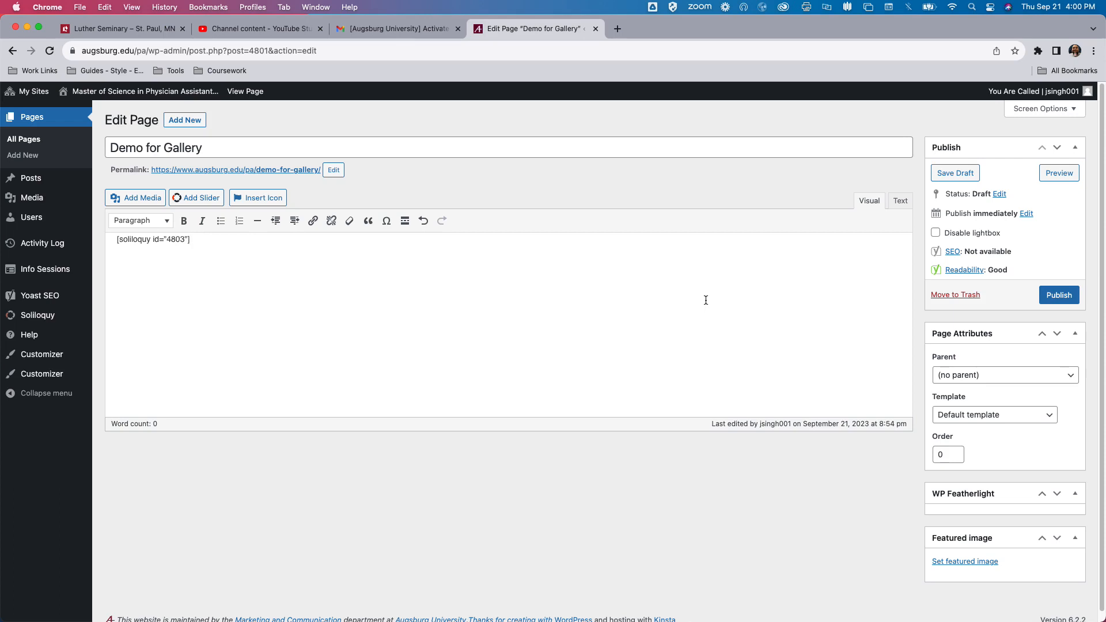
{"action": "left_click", "coordinate": [945, 171]}
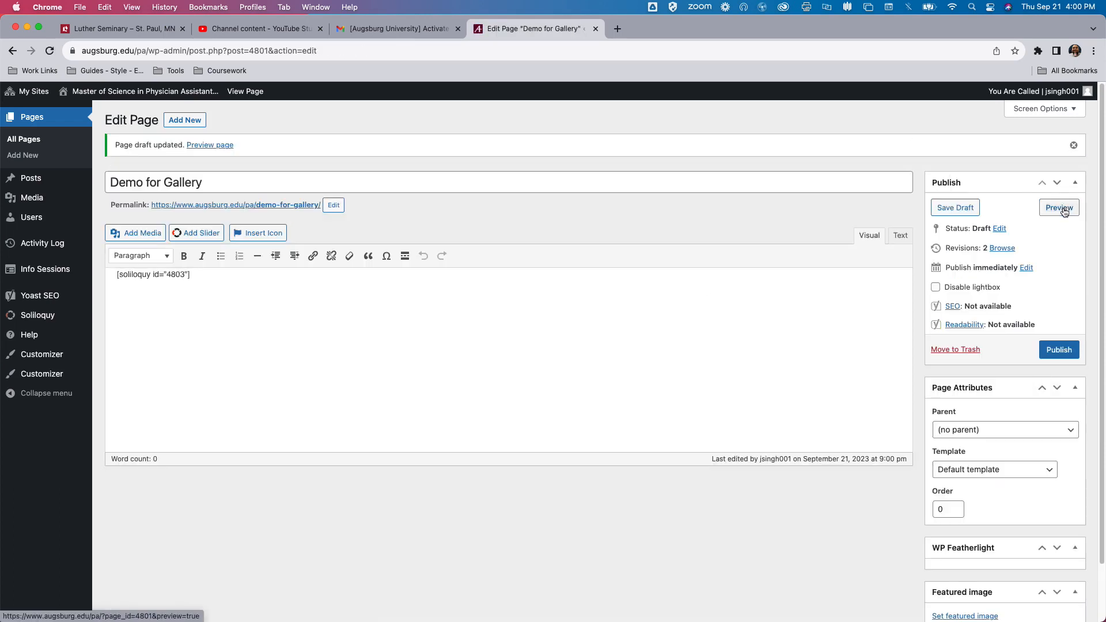
Preview the Demo for Gallery page and advance through the slider's images and captions, closing the preview at the end.
{"action": "left_click", "coordinate": [1054, 208]}
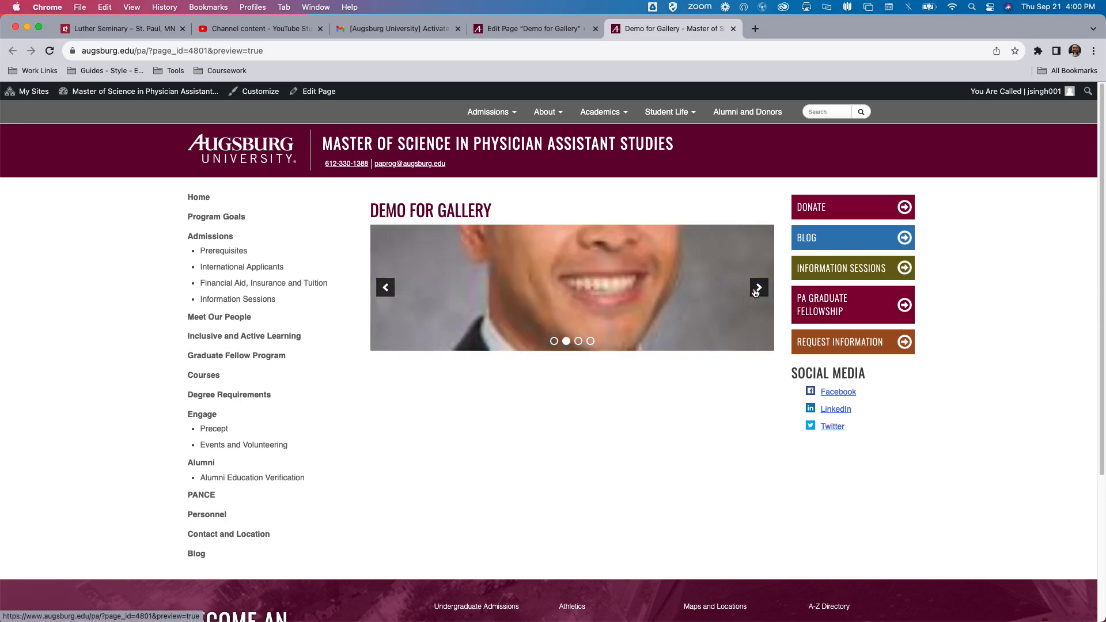
{"action": "left_click", "coordinate": [758, 288]}
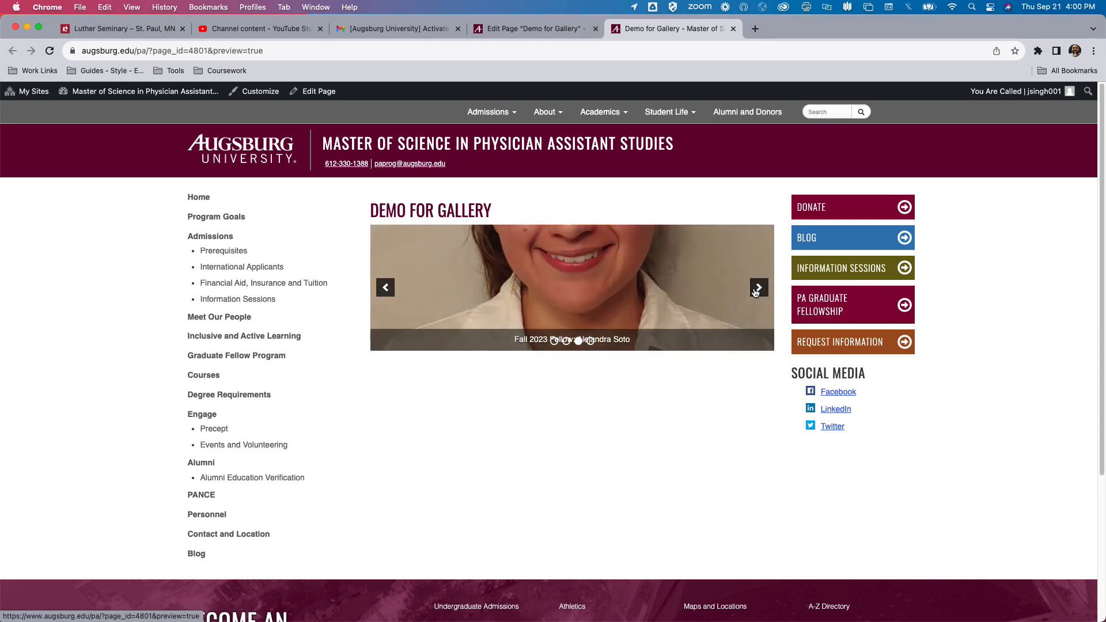
{"action": "left_click", "coordinate": [759, 288]}
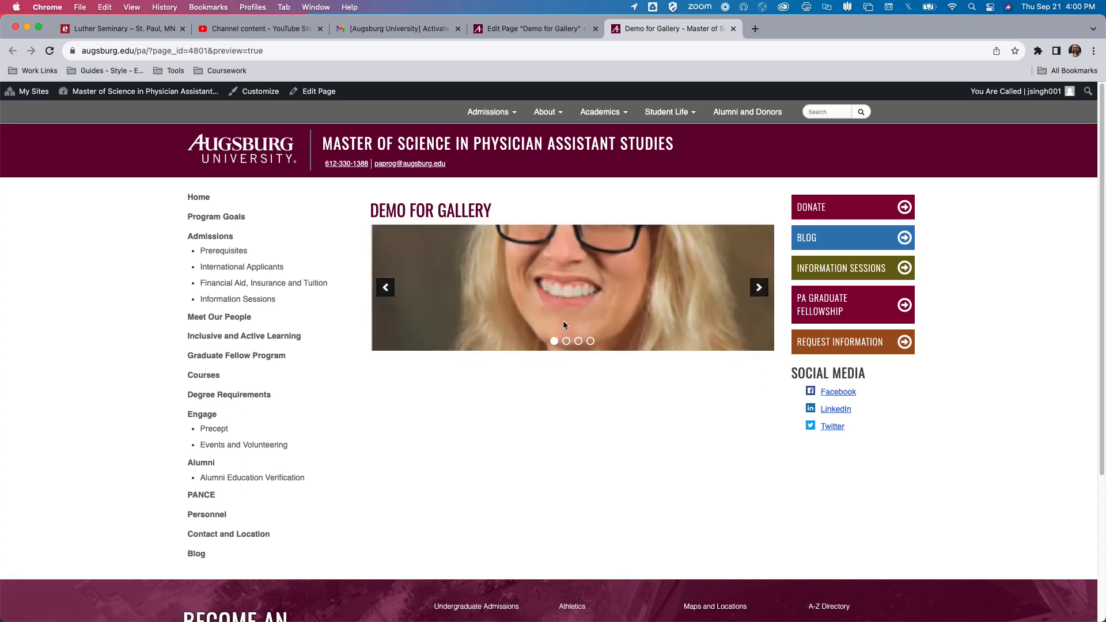
{"action": "left_click", "coordinate": [758, 288]}
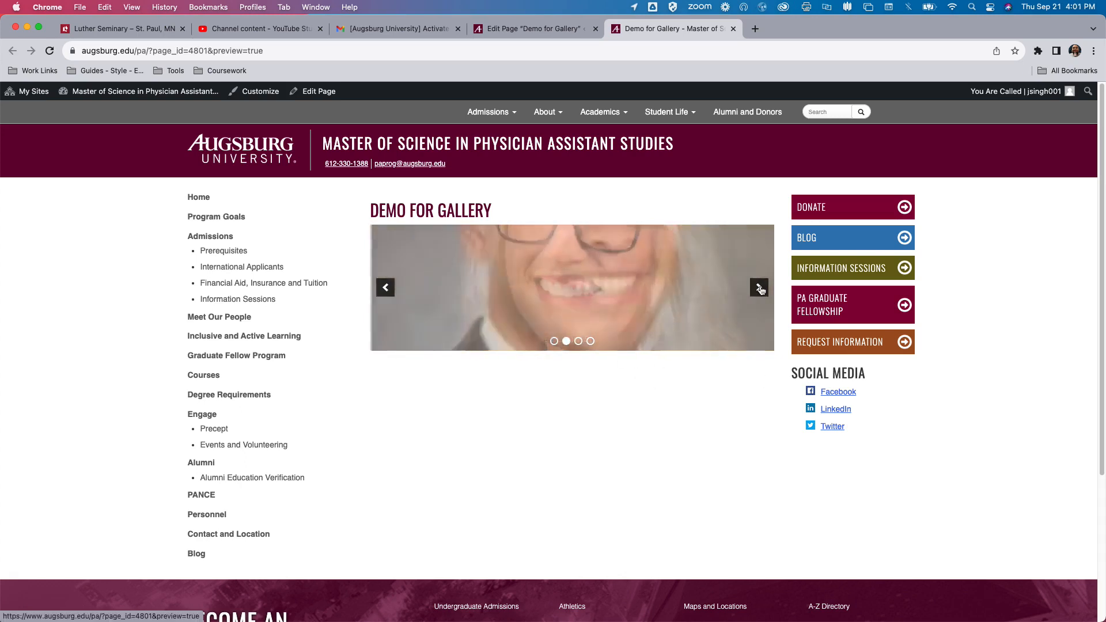
{"action": "left_click", "coordinate": [760, 288]}
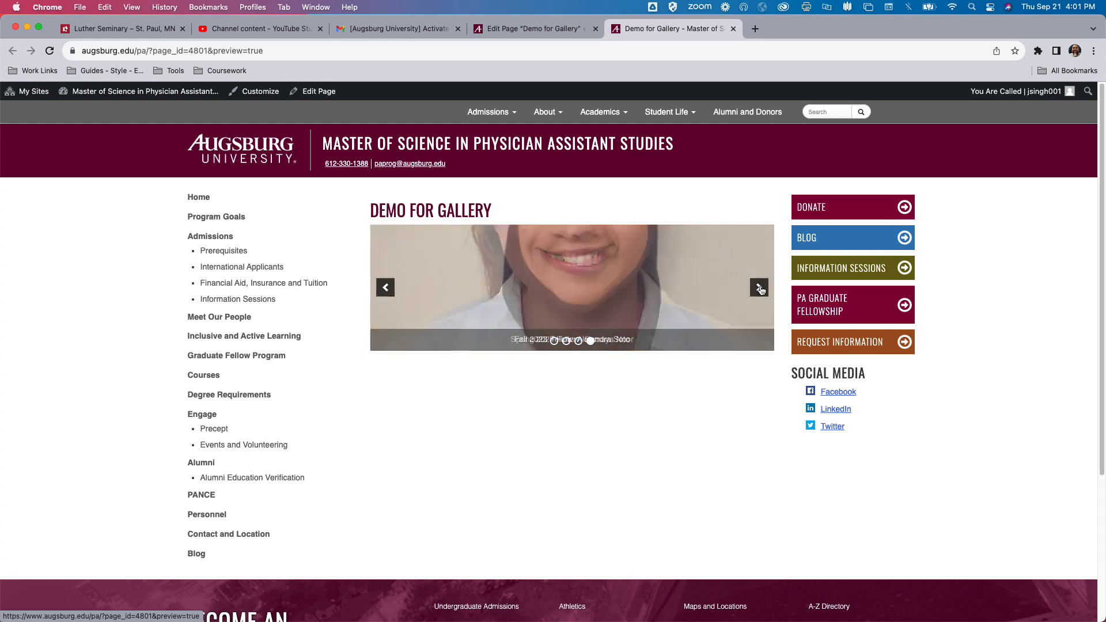
{"action": "left_click", "coordinate": [759, 288]}
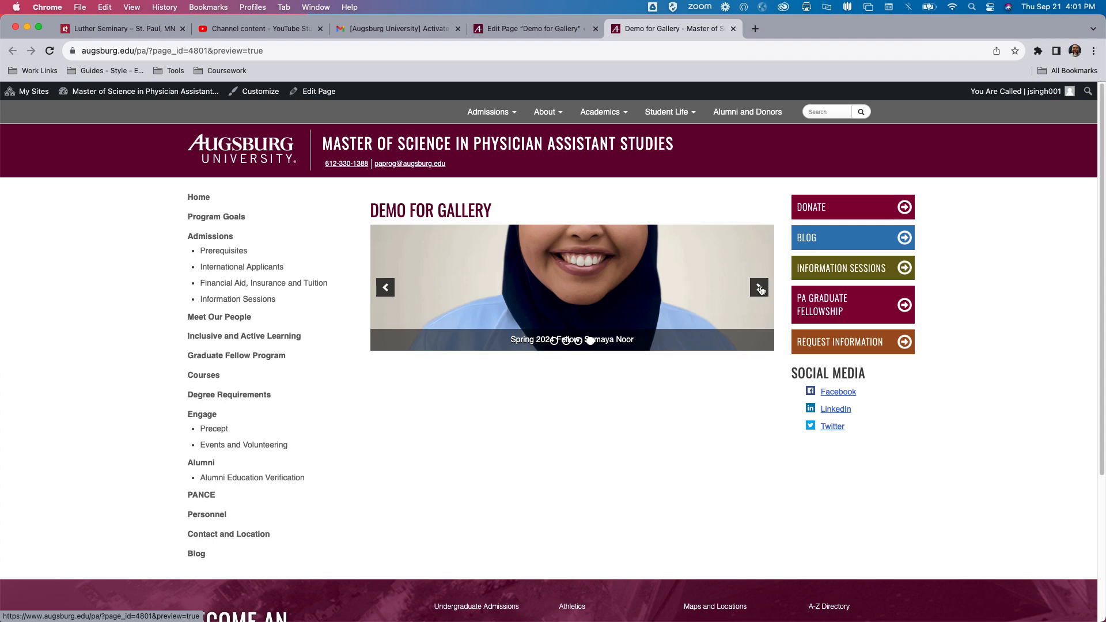
{"action": "left_click", "coordinate": [733, 29]}
Reopen the Demo Slider for Demo Page slider for editing and set its dimensions to 500 × 500 px.
{"action": "mouse_move", "coordinate": [79, 321]}
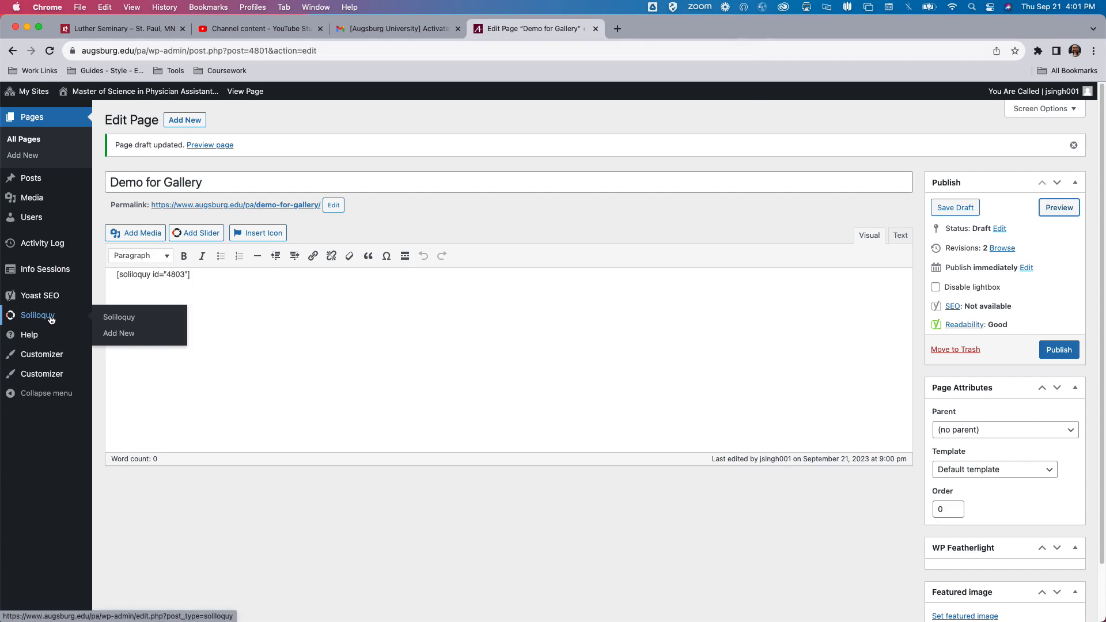
{"action": "left_click", "coordinate": [51, 318]}
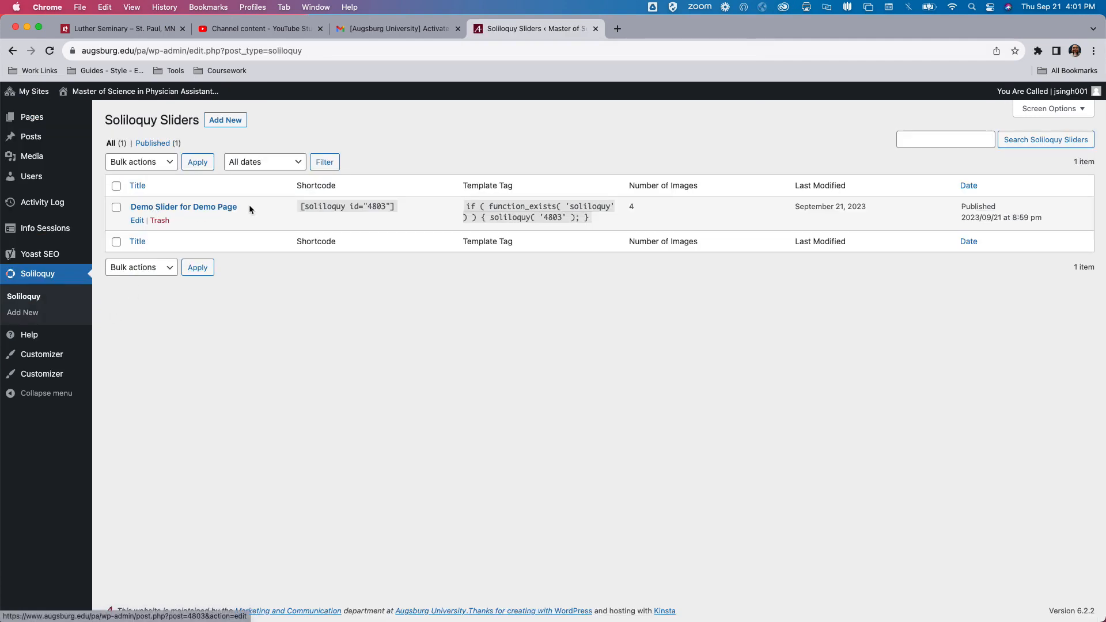
{"action": "left_click", "coordinate": [138, 222]}
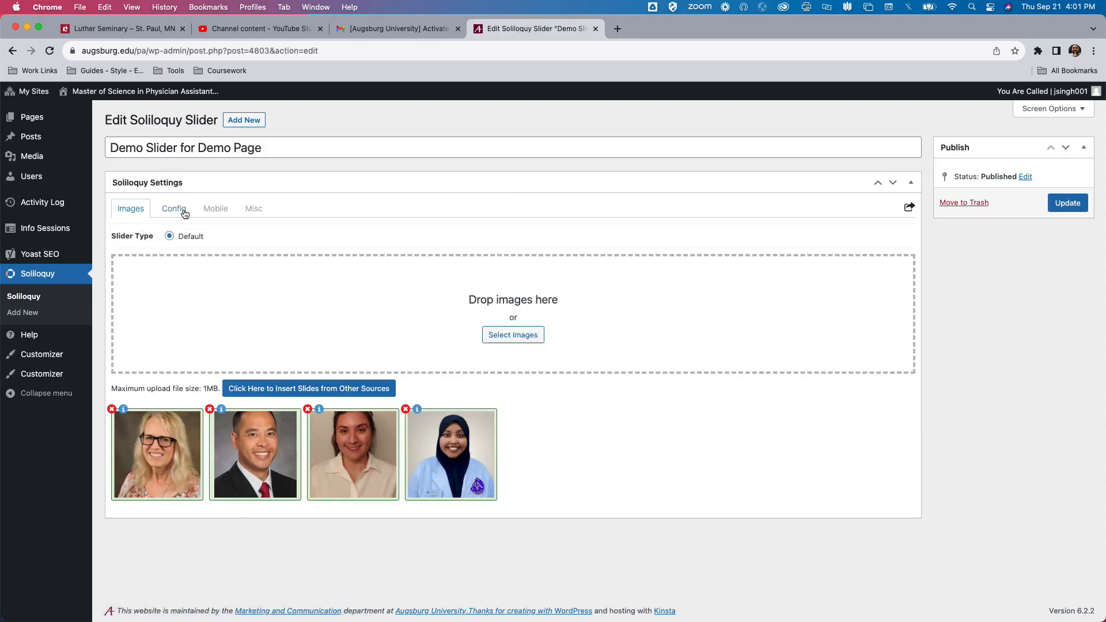
{"action": "left_click", "coordinate": [184, 212]}
{"action": "left_click", "coordinate": [257, 327]}
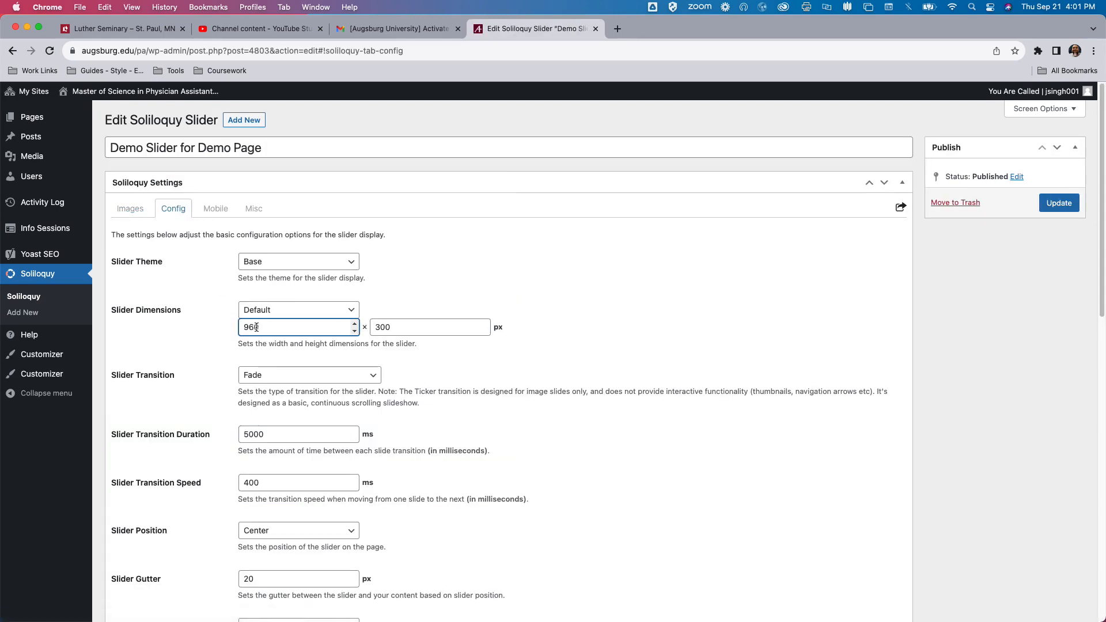
{"action": "key", "text": "super+a"}
{"action": "type", "text": "500"}
{"action": "key", "text": "Tab"}
{"action": "type", "text": "500"}
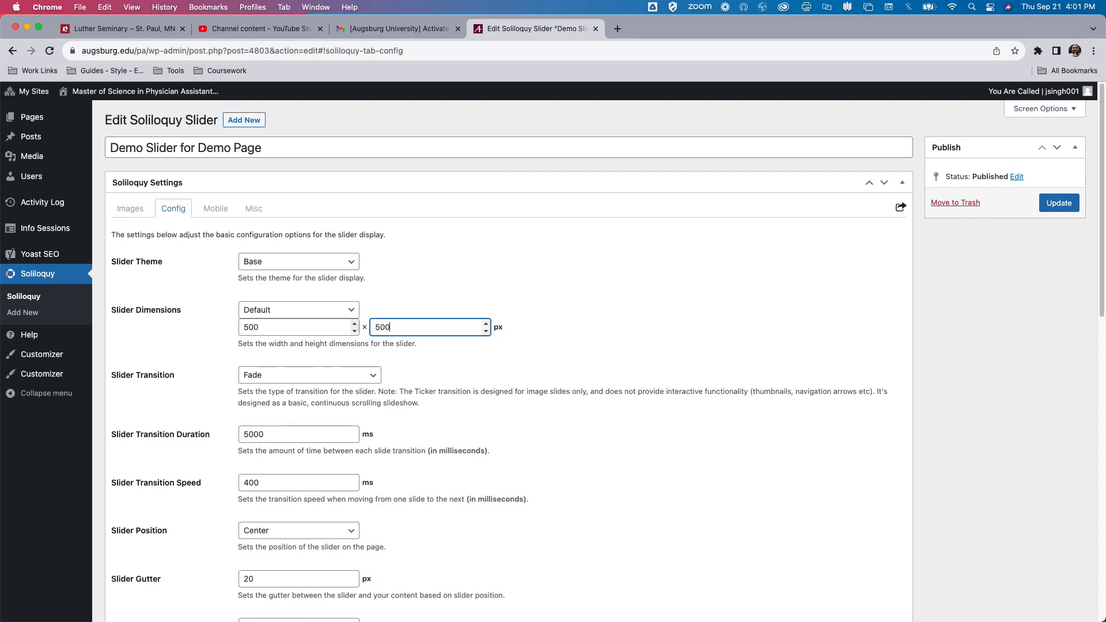
Set the slider's mobile dimensions to 300 × 300 px.
{"action": "left_click", "coordinate": [215, 208]}
{"action": "left_click", "coordinate": [245, 296]}
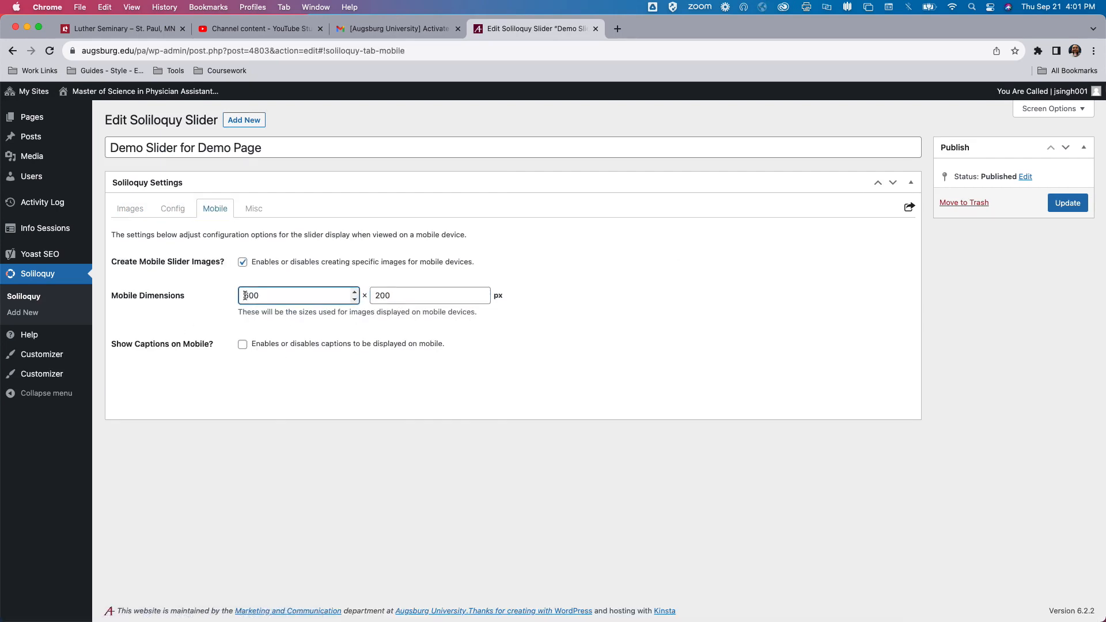
{"action": "key", "text": "super+a"}
{"action": "type", "text": "300"}
{"action": "key", "text": "Tab"}
{"action": "type", "text": "300"}
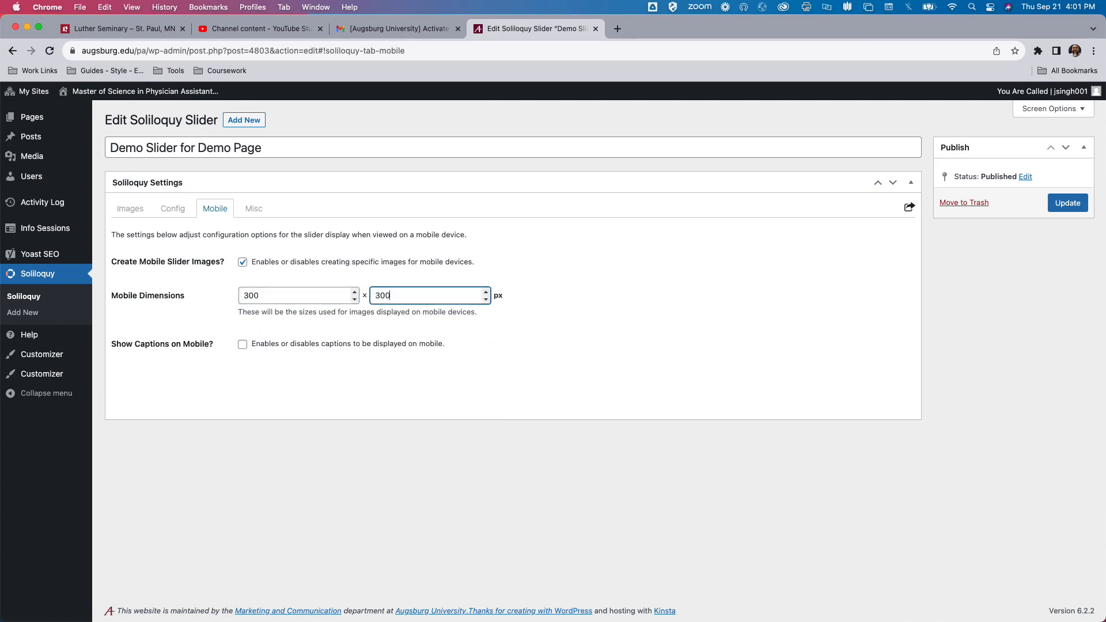
Turn off the slider's navigation arrows and control nav circles in its configuration, and update the slider.
{"action": "left_click", "coordinate": [253, 209]}
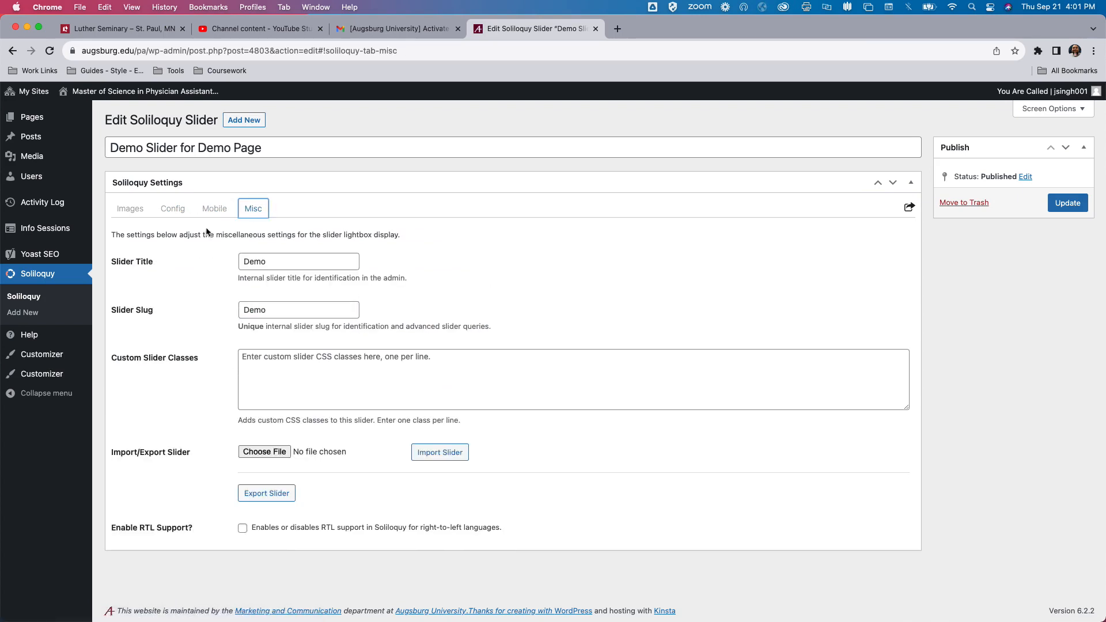
{"action": "left_click", "coordinate": [138, 209]}
{"action": "left_click", "coordinate": [173, 209]}
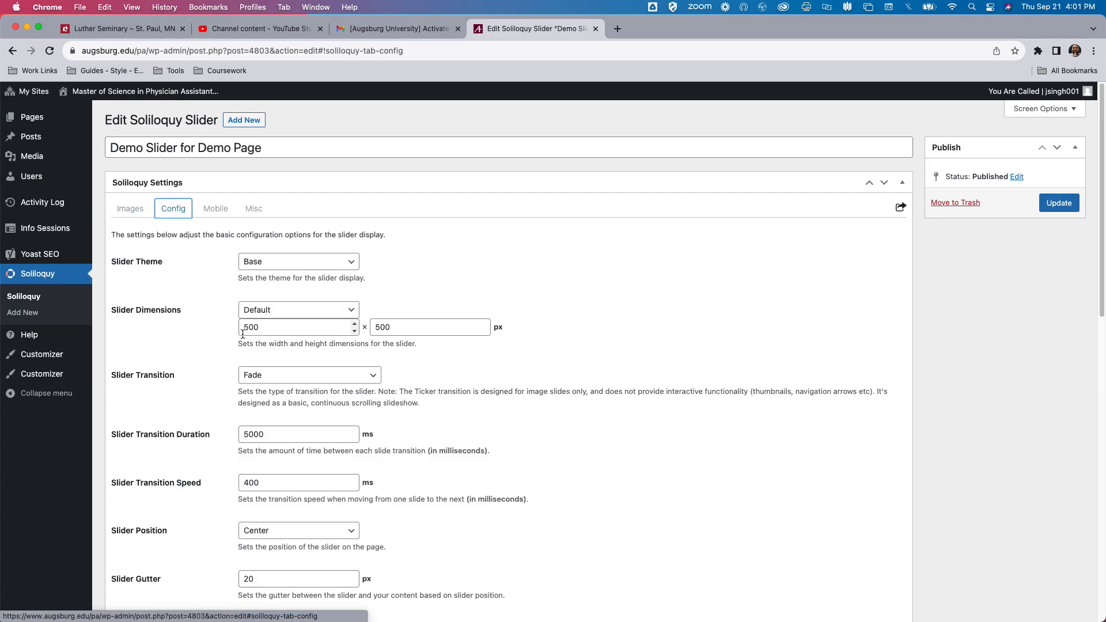
{"action": "scroll", "coordinate": [242, 334], "scroll_direction": "down", "scroll_amount": 3}
{"action": "scroll", "coordinate": [241, 334], "scroll_direction": "down", "scroll_amount": 5}
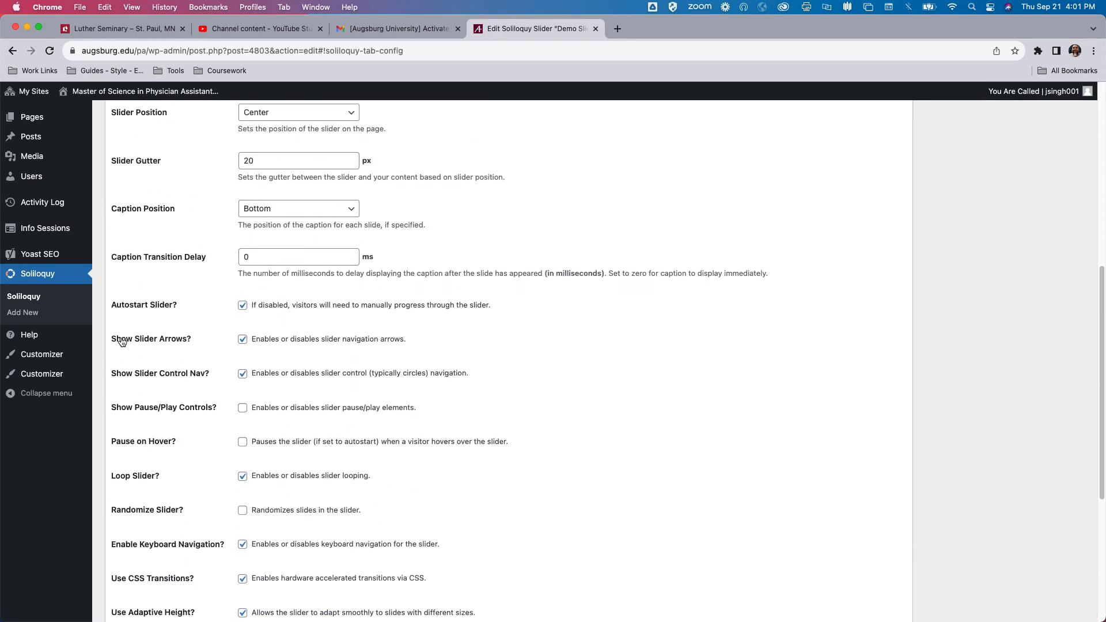
{"action": "left_click", "coordinate": [122, 341]}
{"action": "left_click", "coordinate": [191, 378]}
{"action": "scroll", "coordinate": [525, 406], "scroll_direction": "up", "scroll_amount": 7}
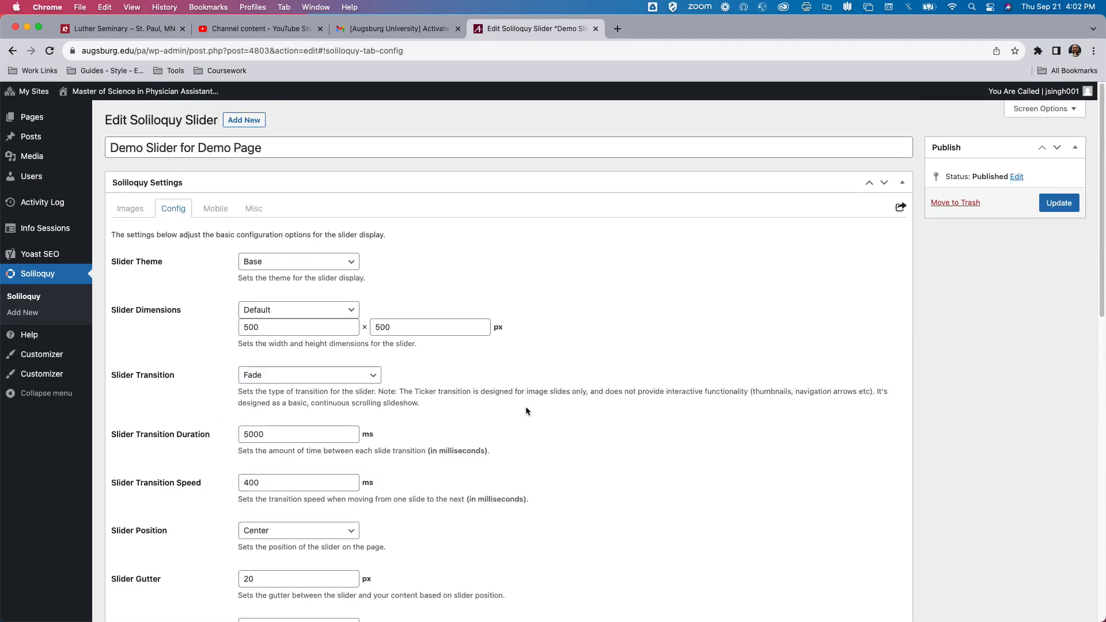
{"action": "left_click", "coordinate": [1050, 202]}
Open the Demo for Gallery page for editing, preview it with the updated slider, and return to the page editor.
{"action": "mouse_move", "coordinate": [21, 124]}
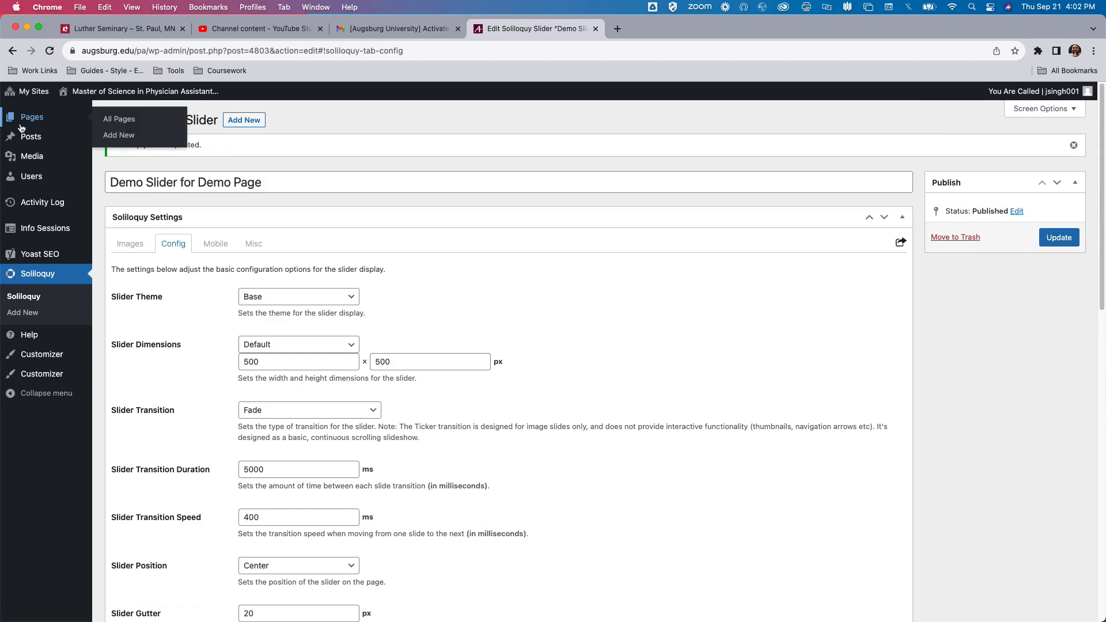
{"action": "left_click", "coordinate": [119, 119]}
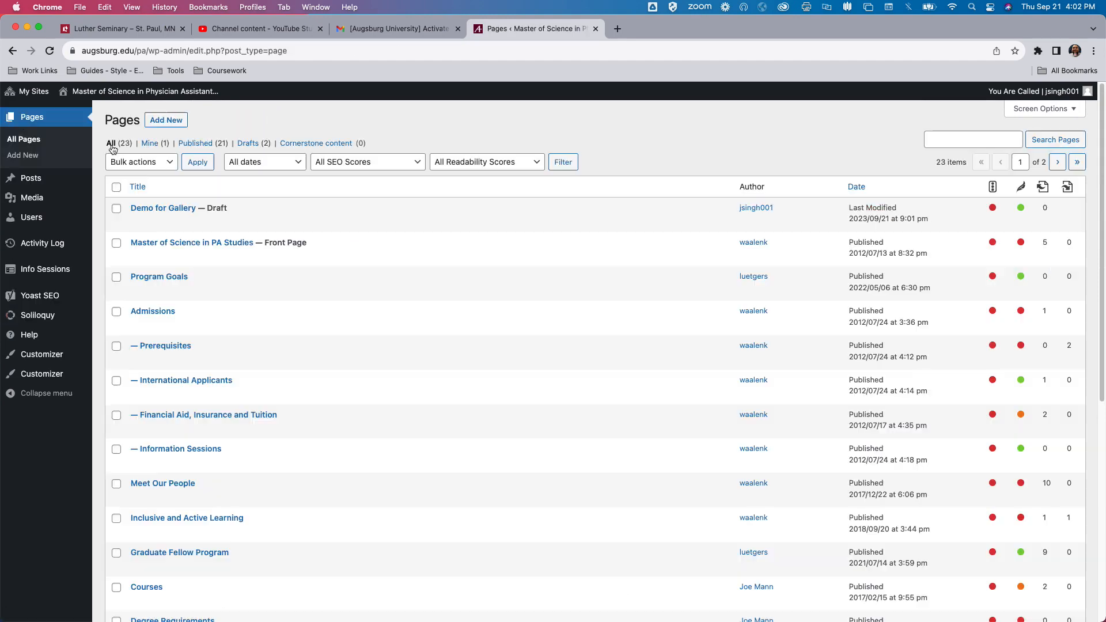
{"action": "left_click", "coordinate": [162, 208]}
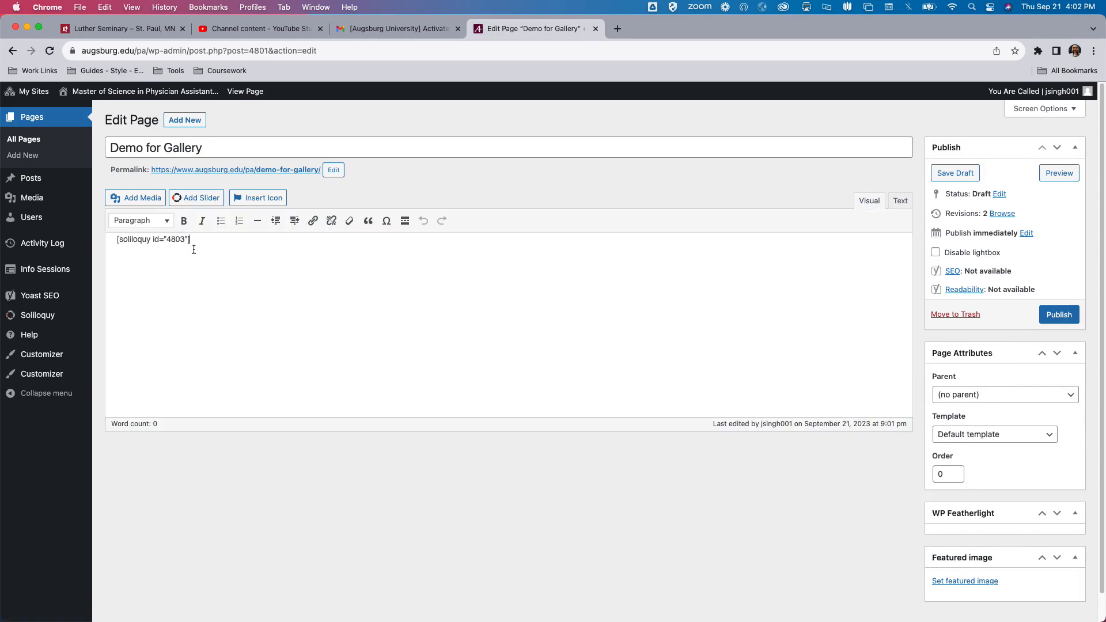
{"action": "key", "text": "super+a"}
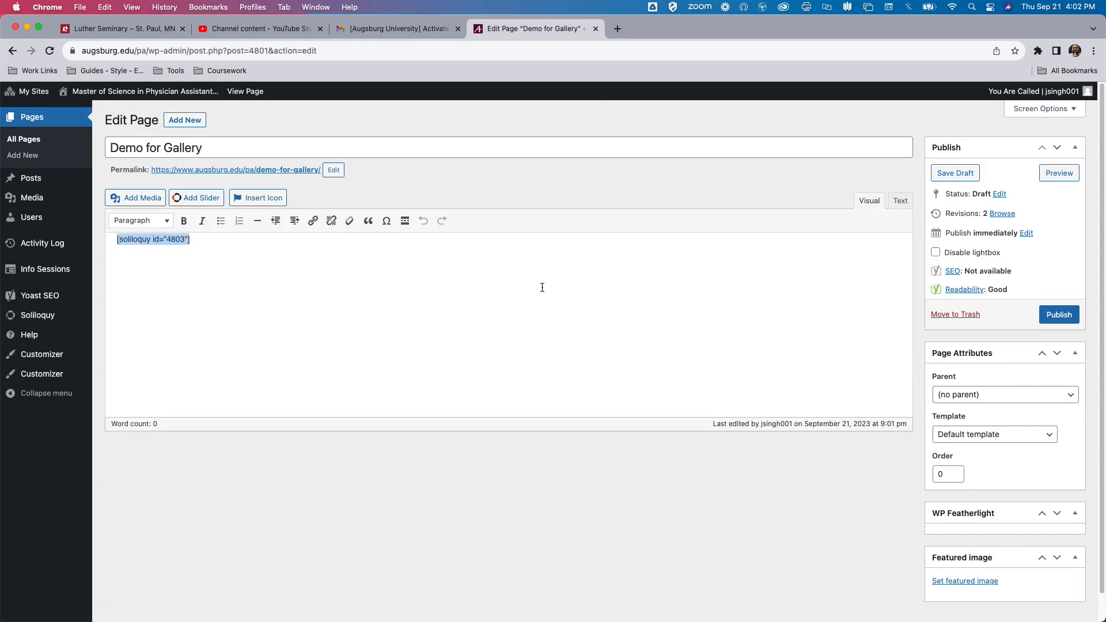
{"action": "left_click", "coordinate": [1059, 174]}
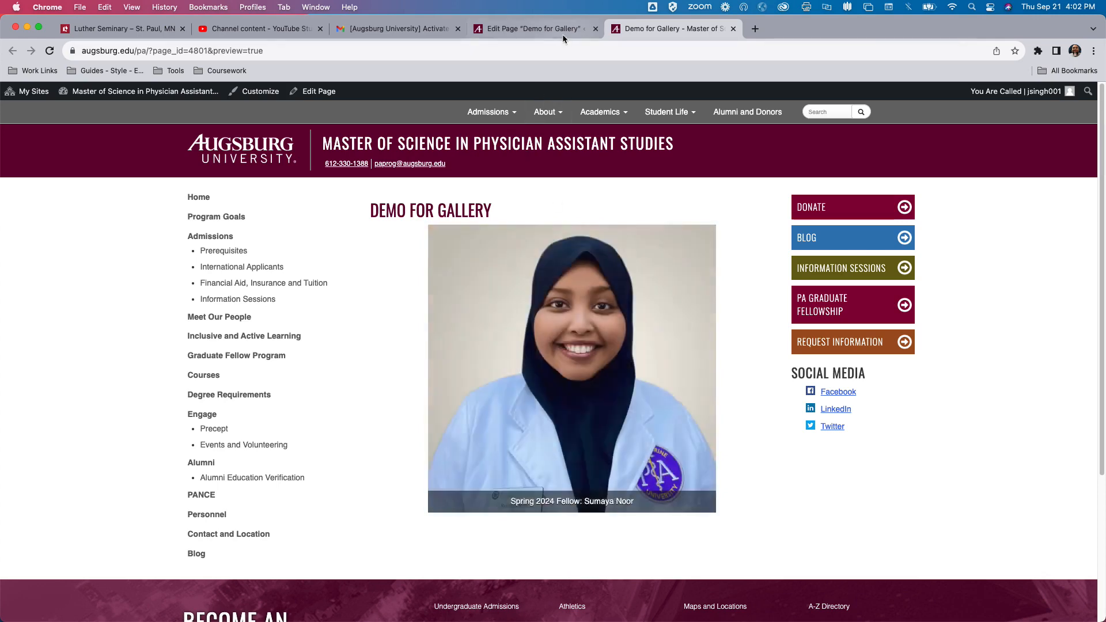
{"action": "left_click", "coordinate": [562, 34]}
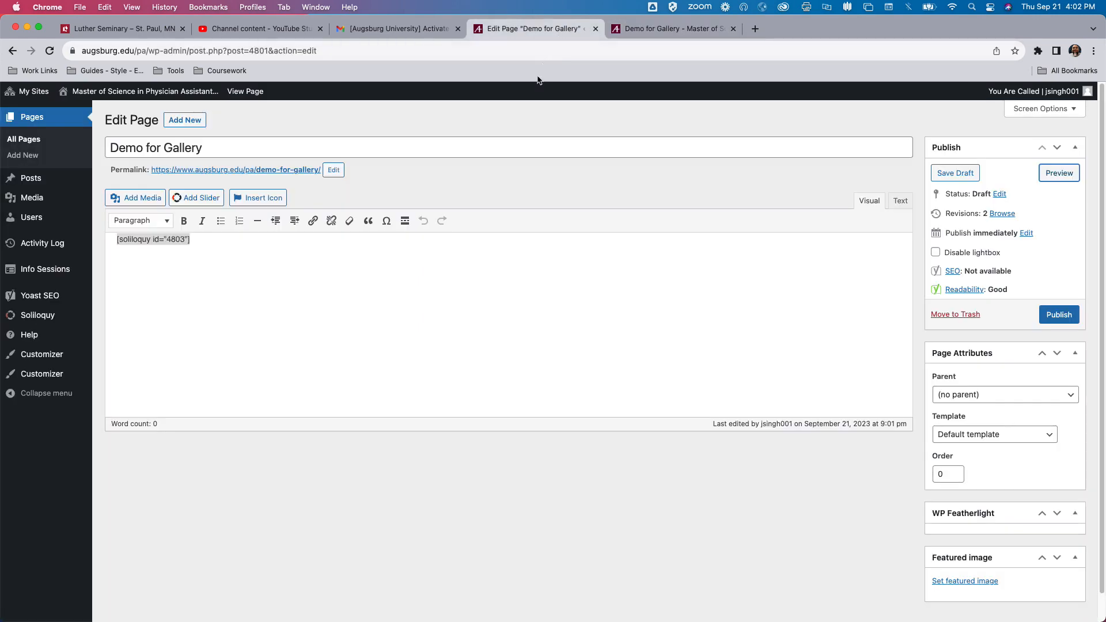